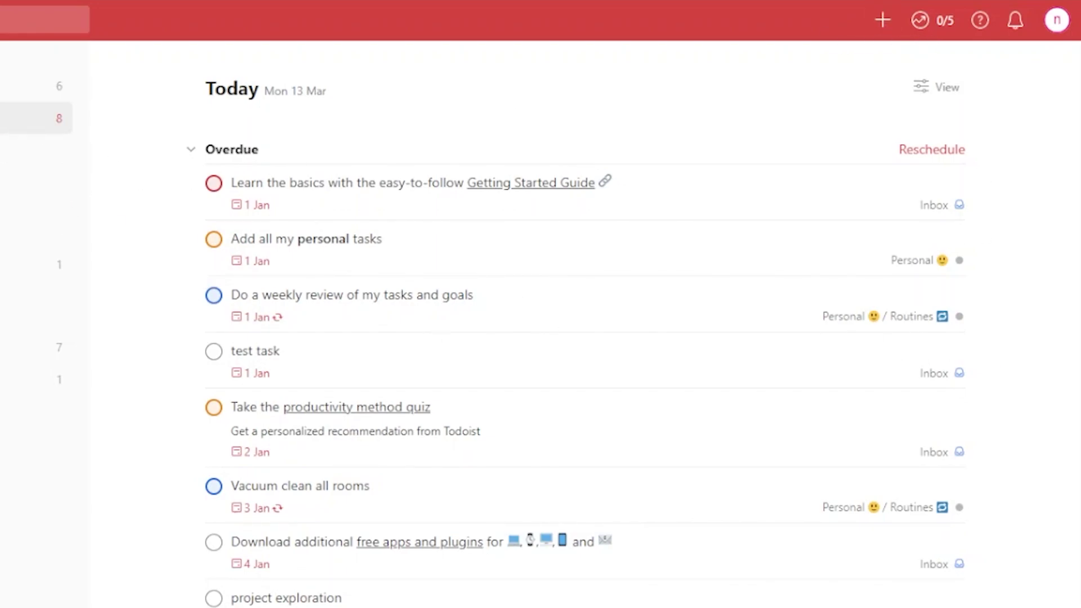
- Open the Personal project, then start a new project from the Projects + button
scroll(586, 338, "down", 3)
scroll(576, 364, "up", 3)
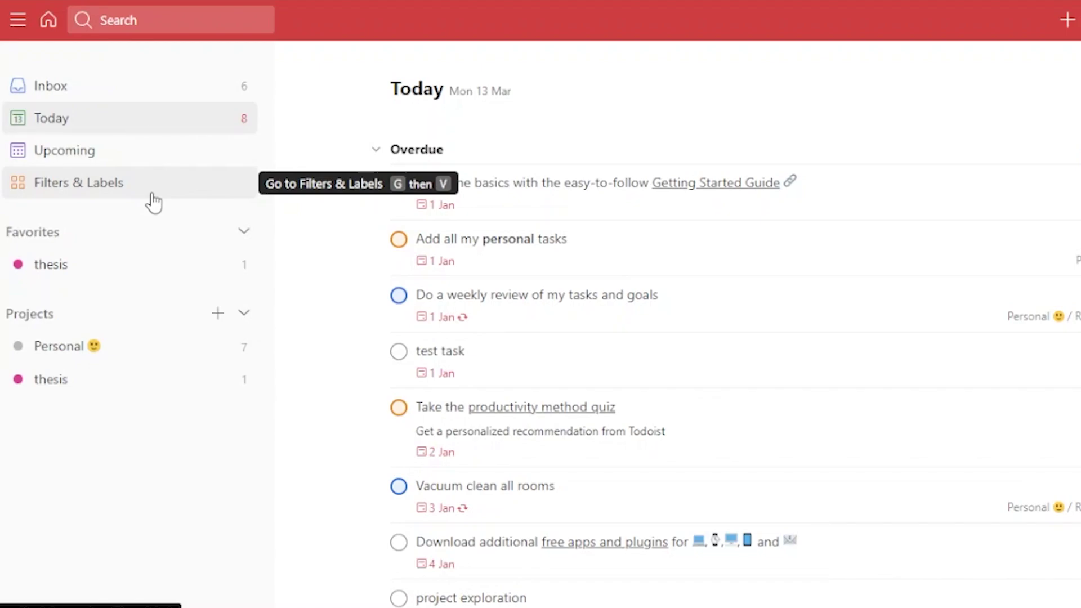
left_click(93, 351)
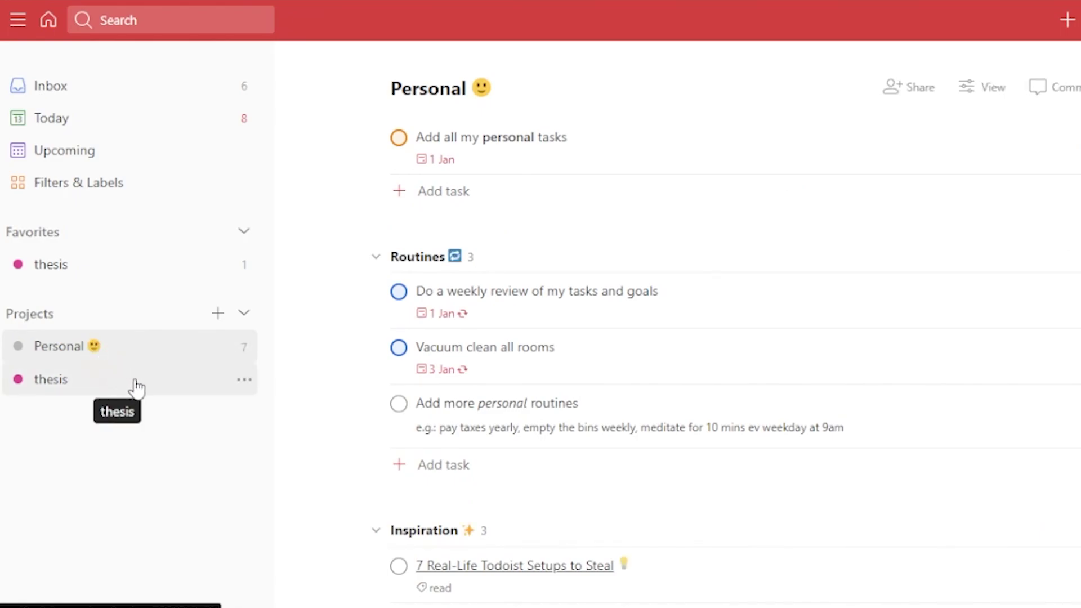
left_click(218, 313)
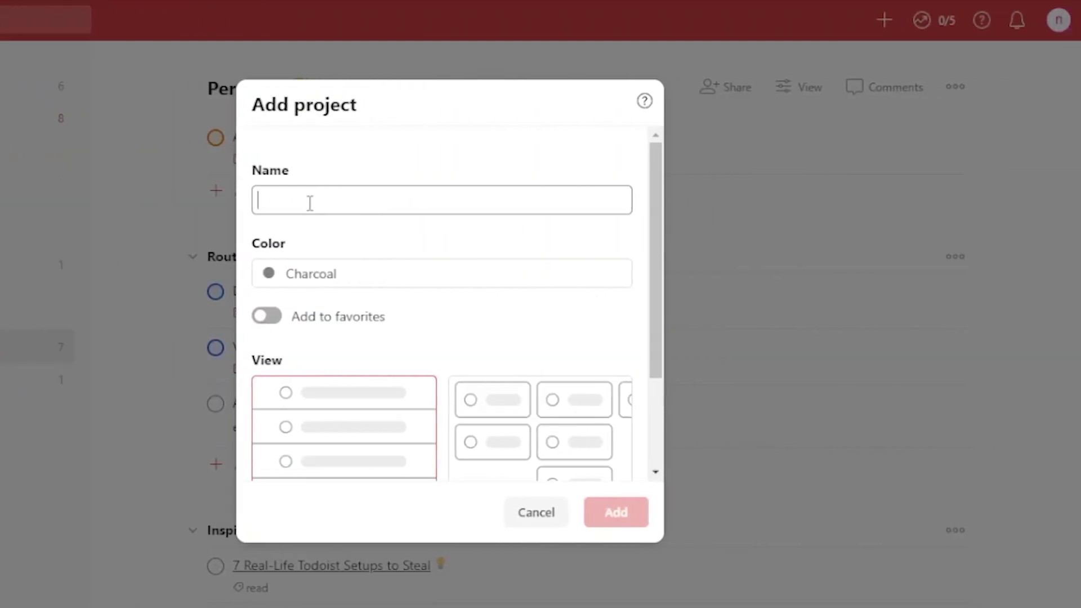
- Create a project named 'test project' in Lime Green with Board view
type("test")
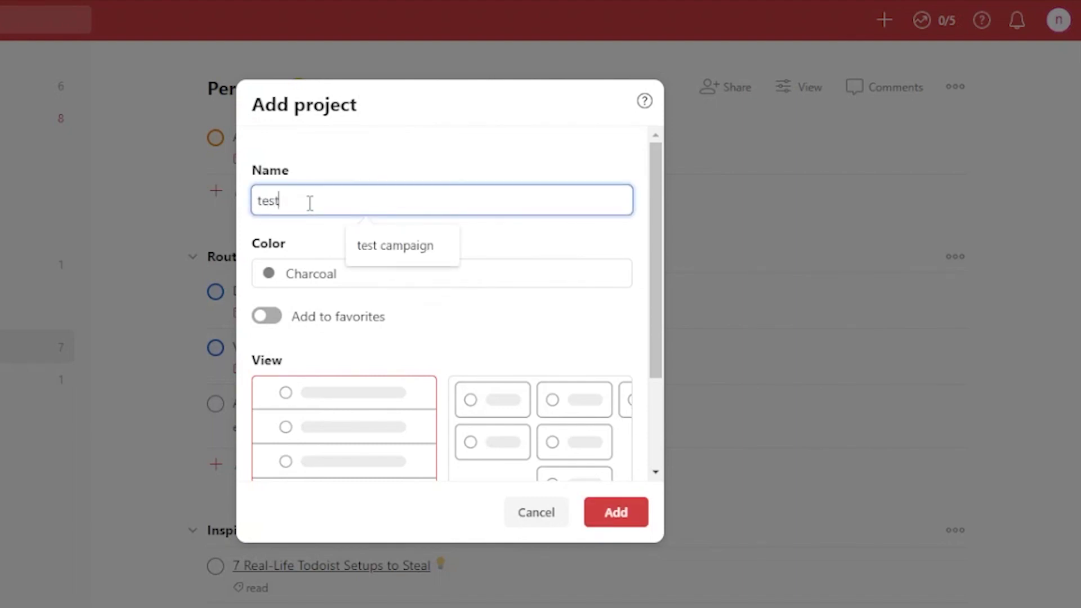
type(" p")
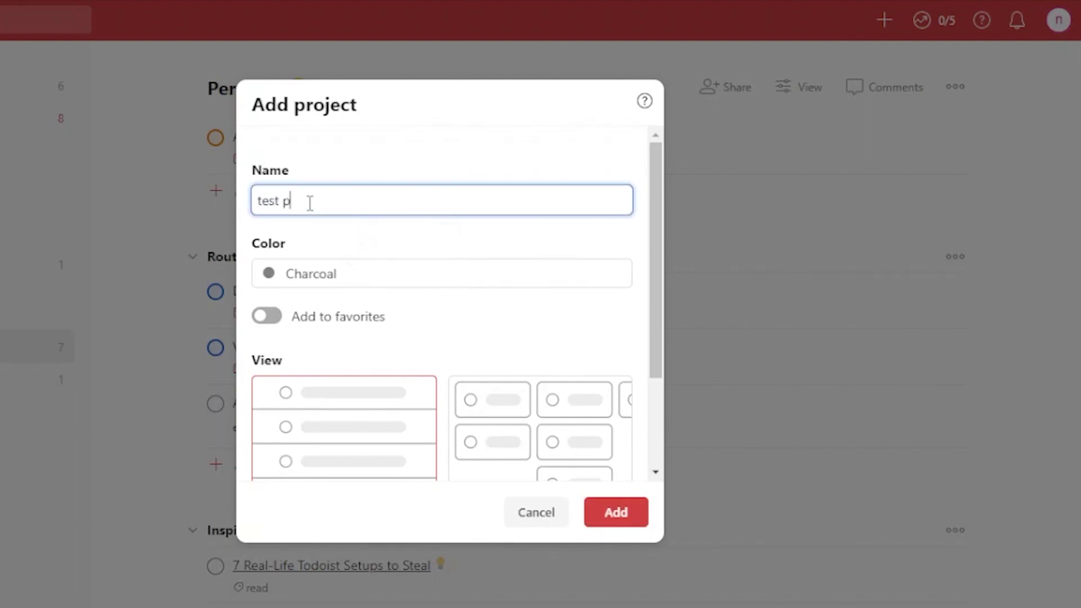
type("roject")
left_click(378, 272)
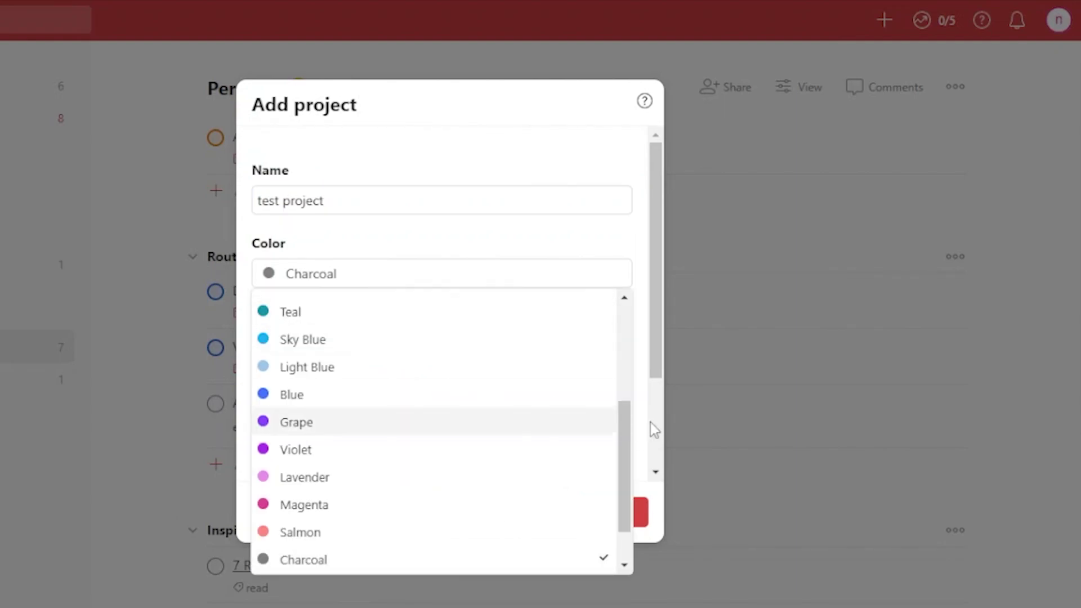
left_click_drag(623, 434, 630, 242)
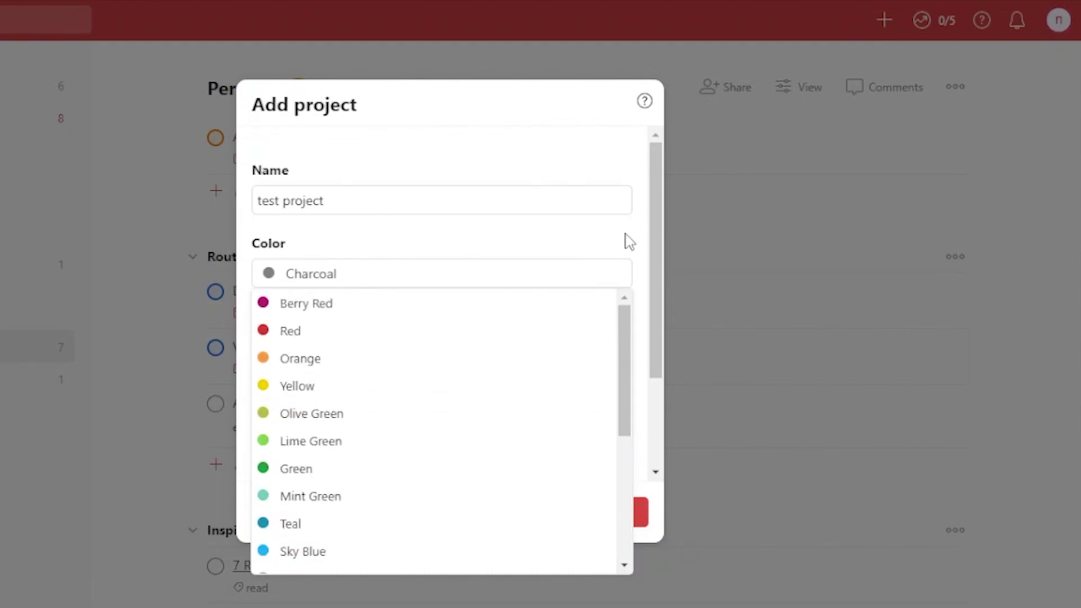
left_click(344, 448)
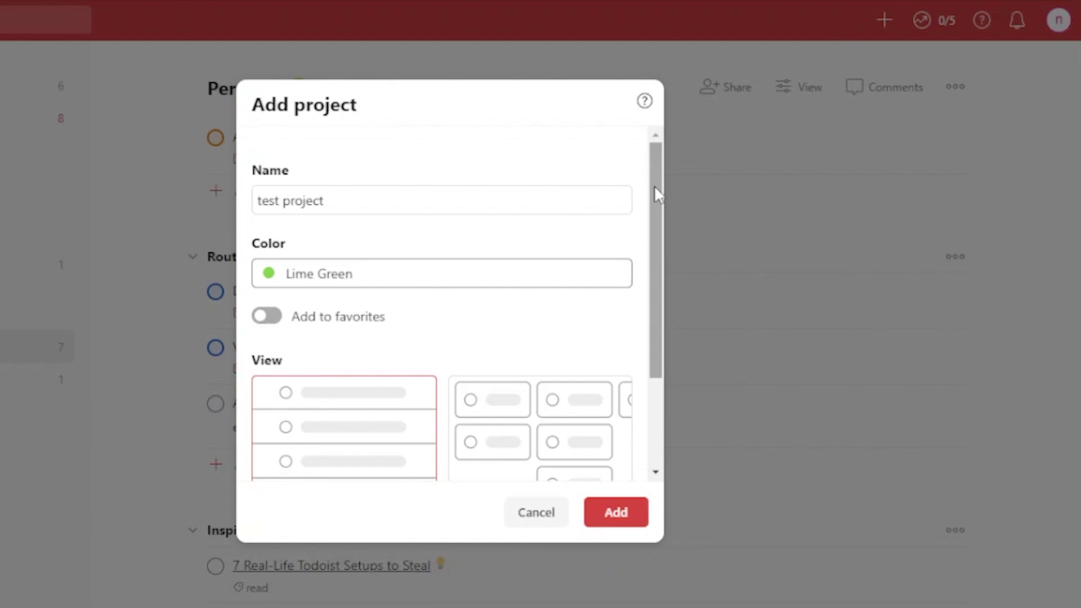
left_click_drag(655, 184, 649, 339)
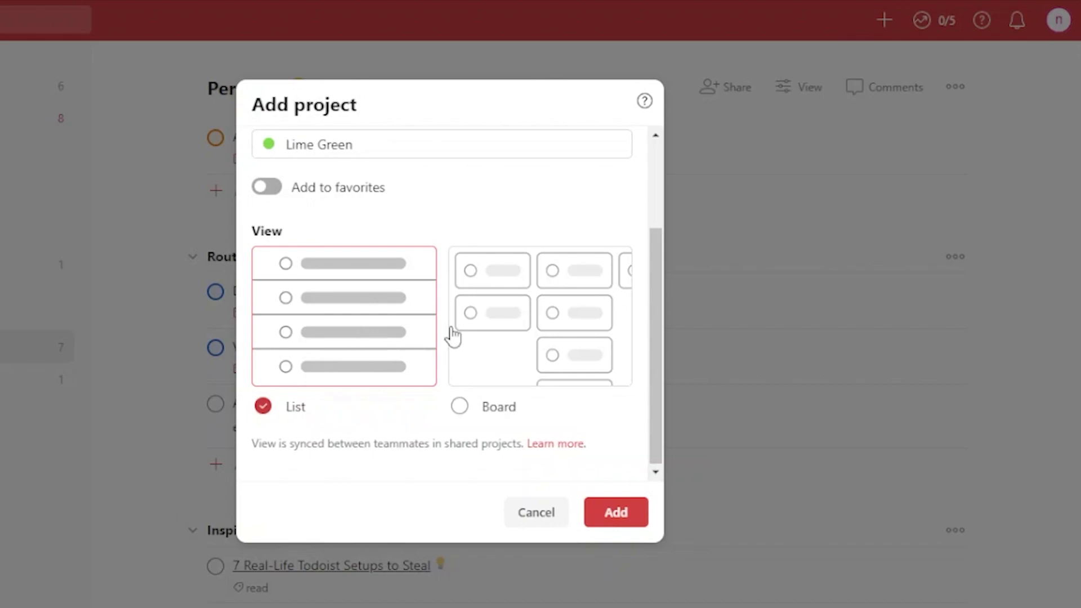
left_click(544, 333)
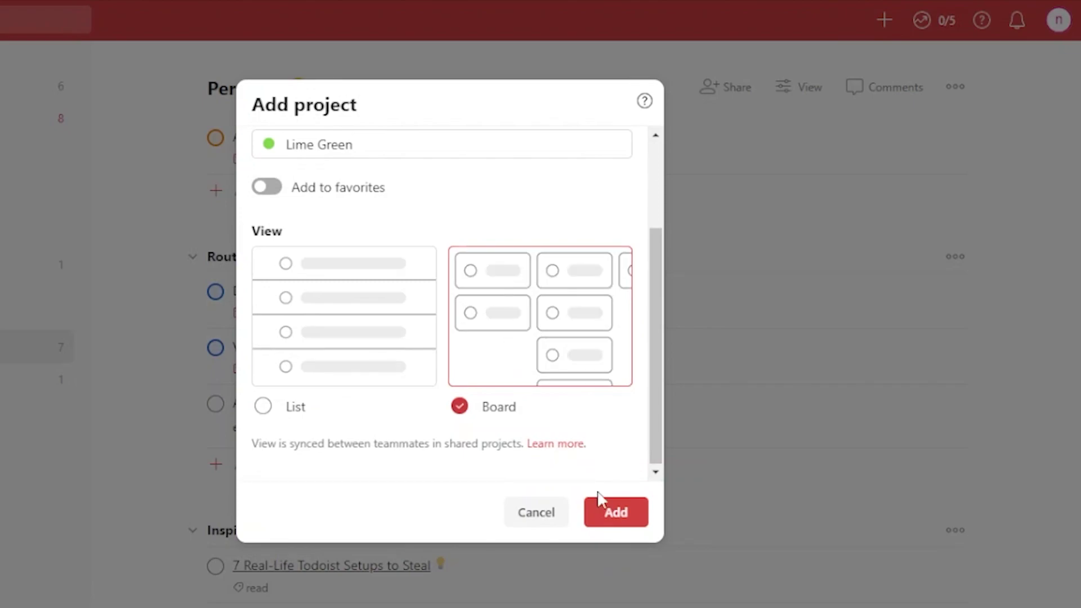
left_click(618, 512)
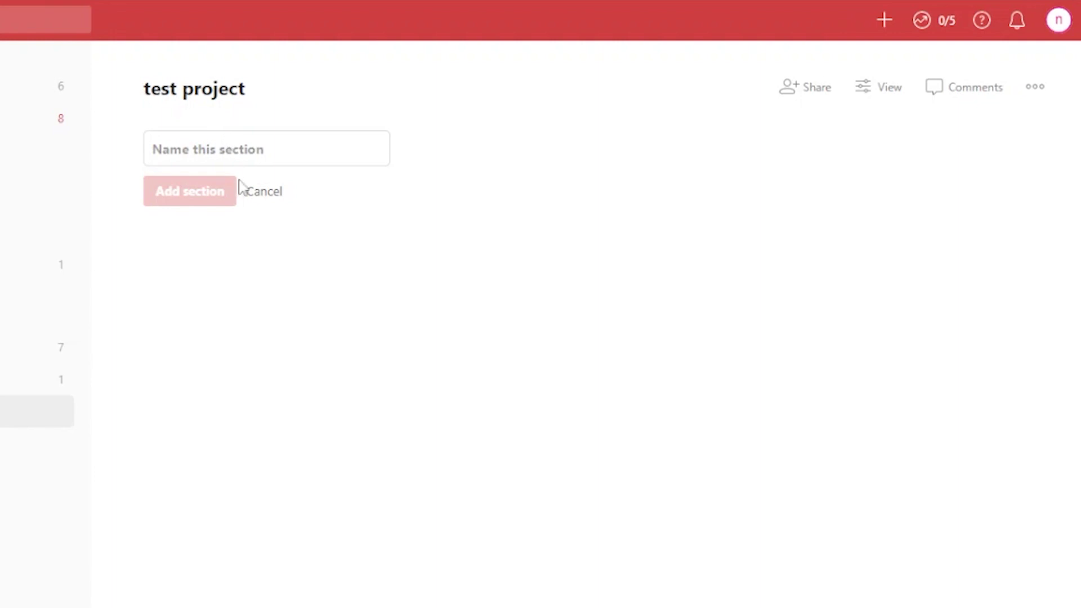
- Add the board sections 'to do', 'in progress', 'completed' and 'stuck'
left_click(271, 152)
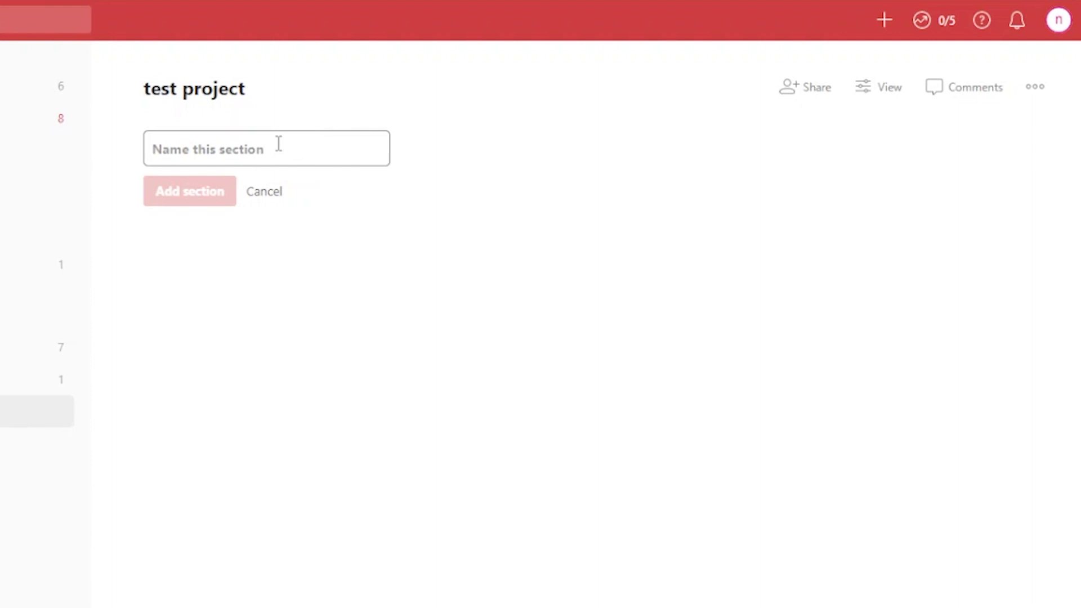
type("to do")
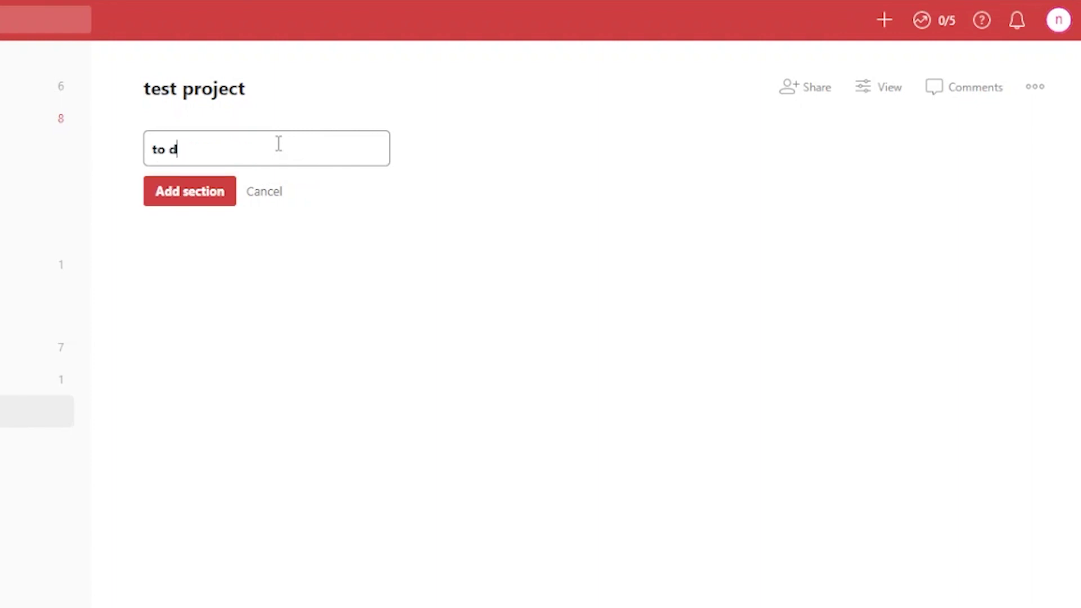
left_click(212, 194)
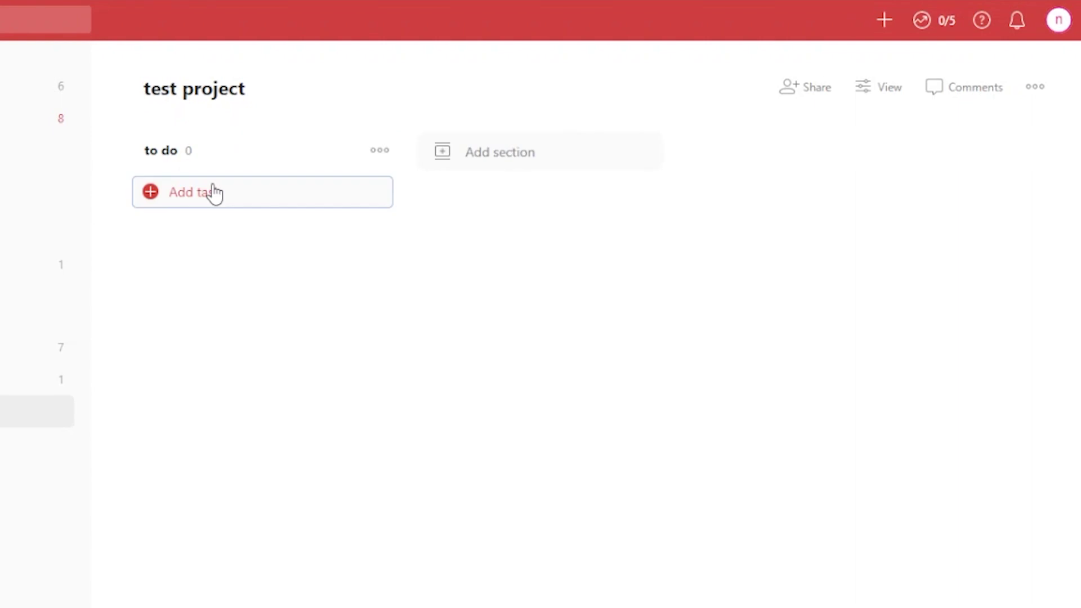
left_click(492, 165)
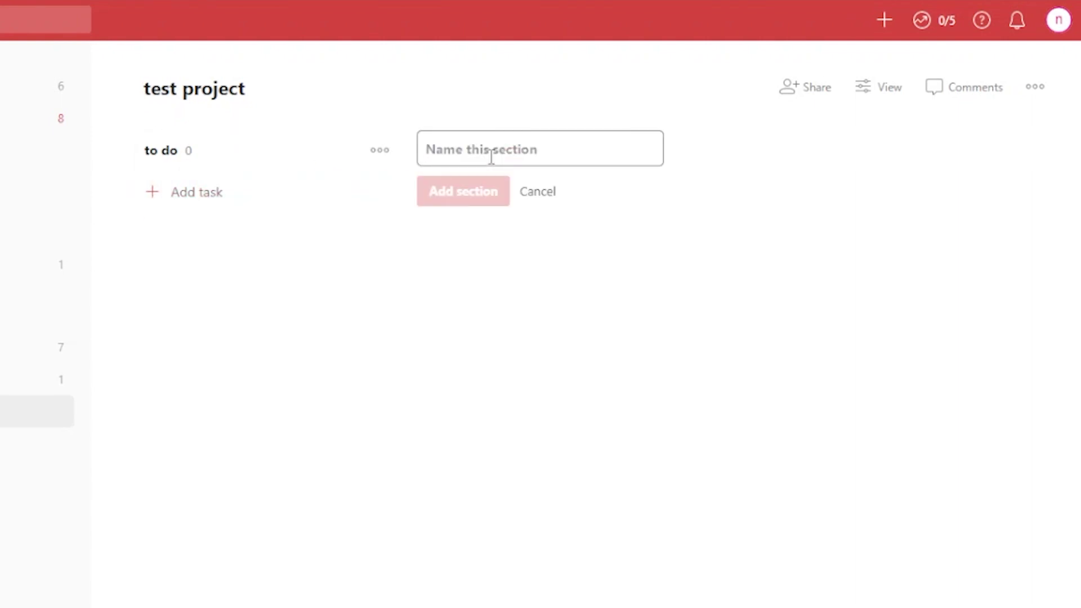
type("in ")
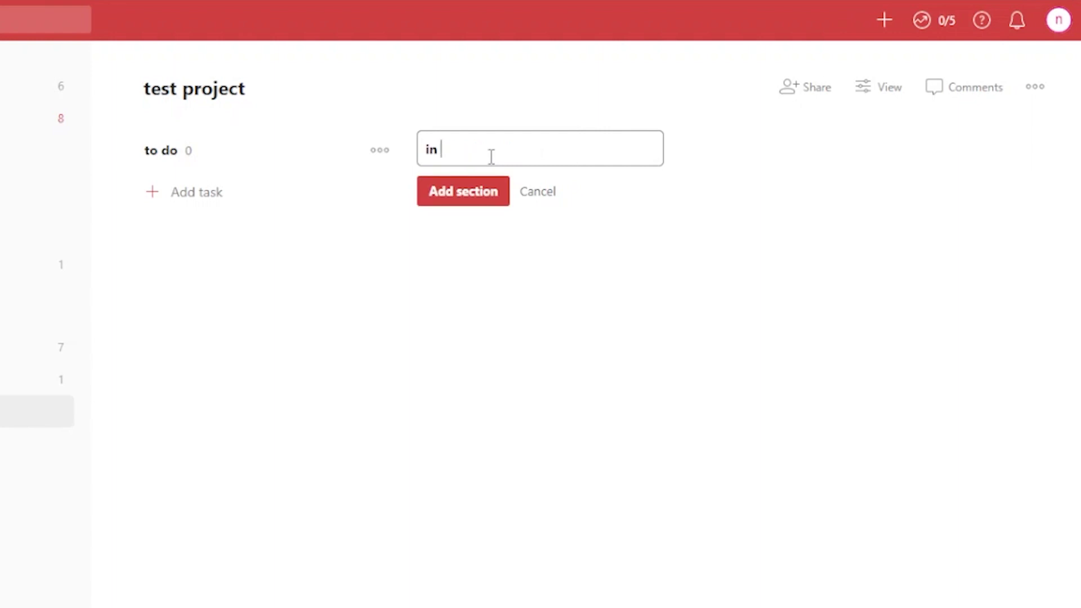
type("progress")
left_click(457, 202)
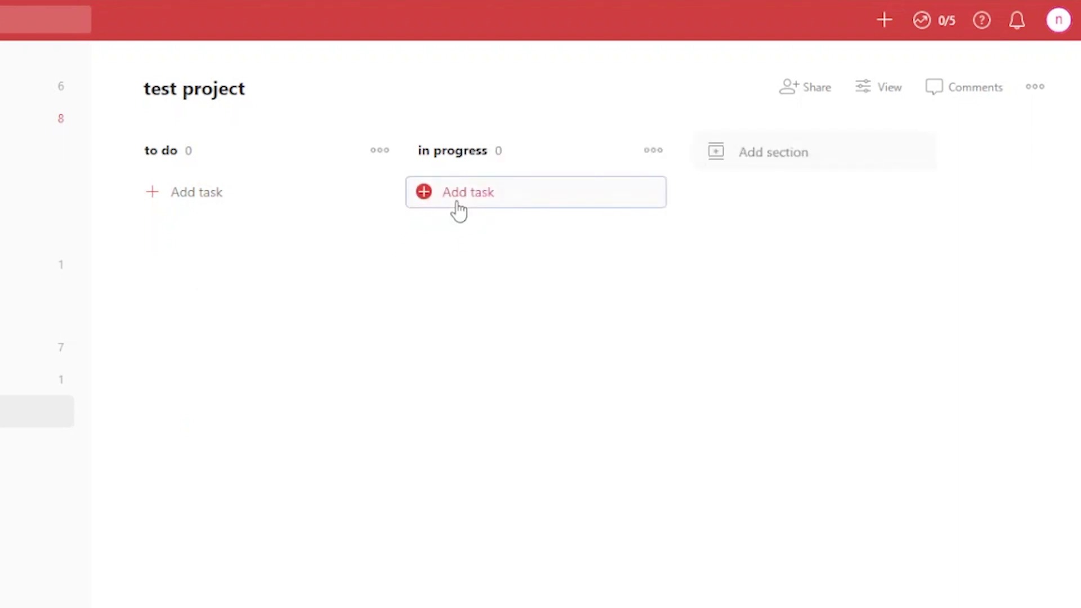
left_click(736, 163)
type("co")
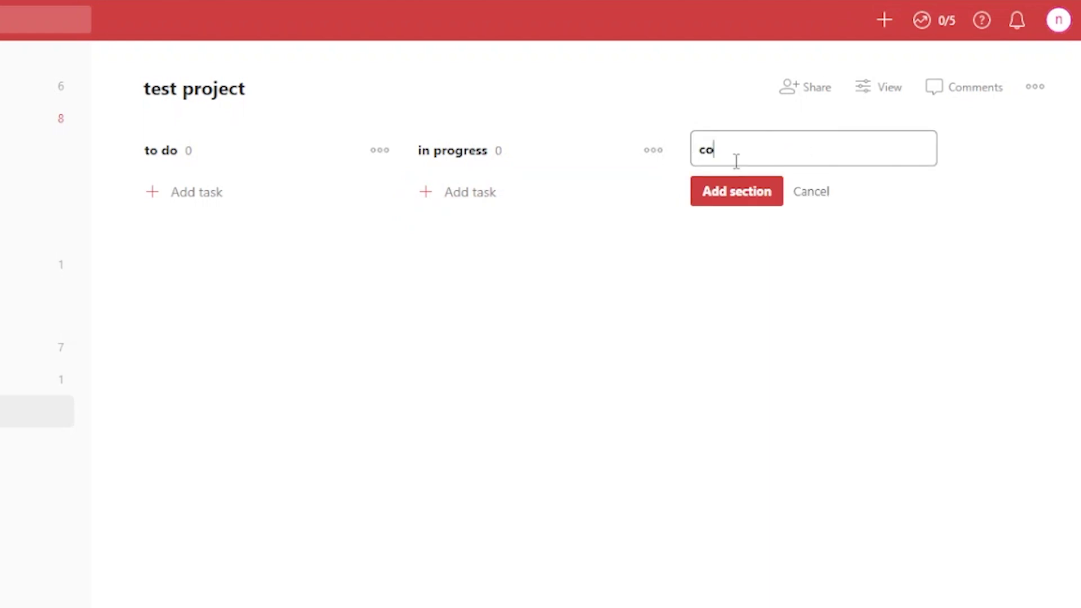
type("mpleted")
left_click(775, 212)
left_click(1010, 174)
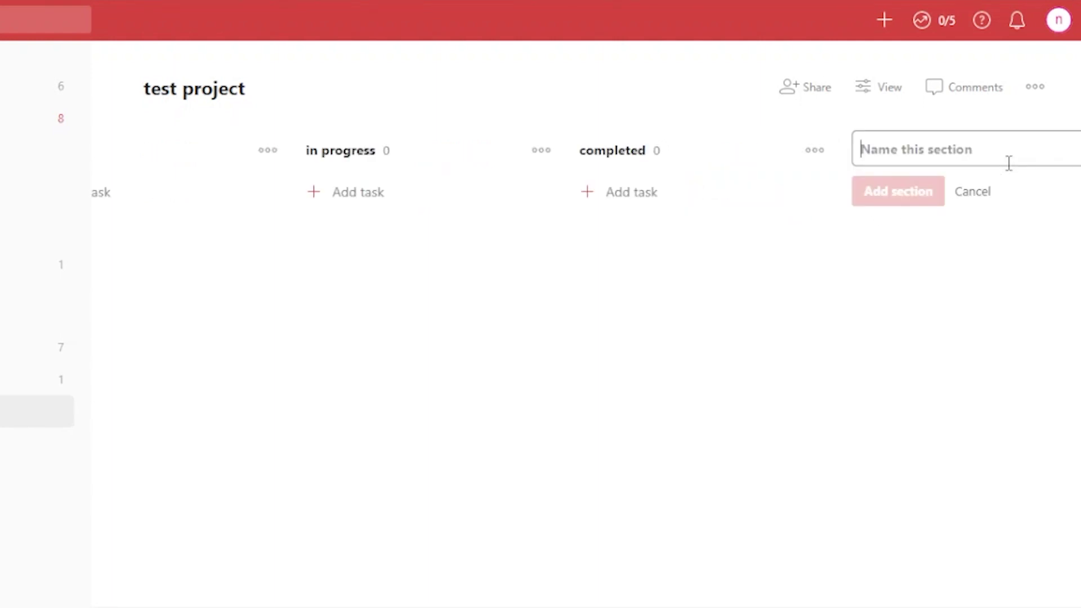
type("s")
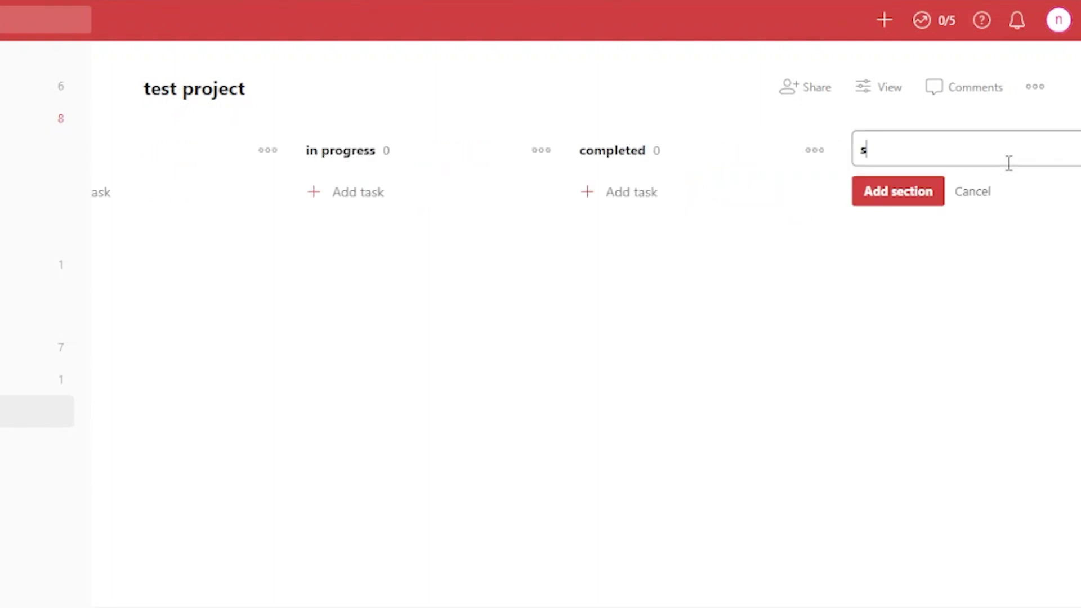
type("tudk")
key("Return")
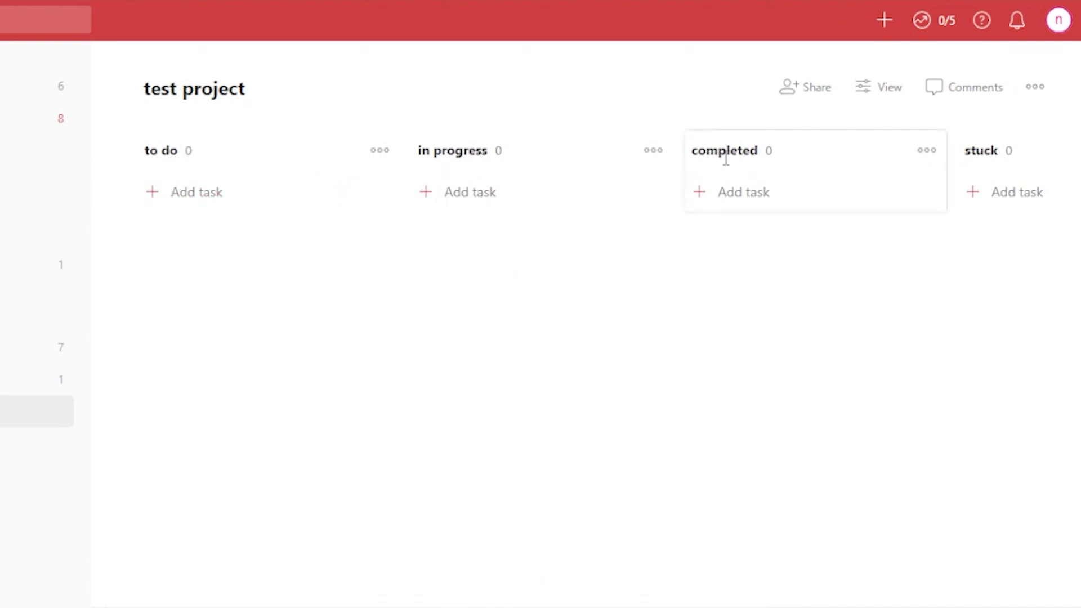
- Write a 'research' task in the to do column, due tomorrow with priority 1
left_click(194, 196)
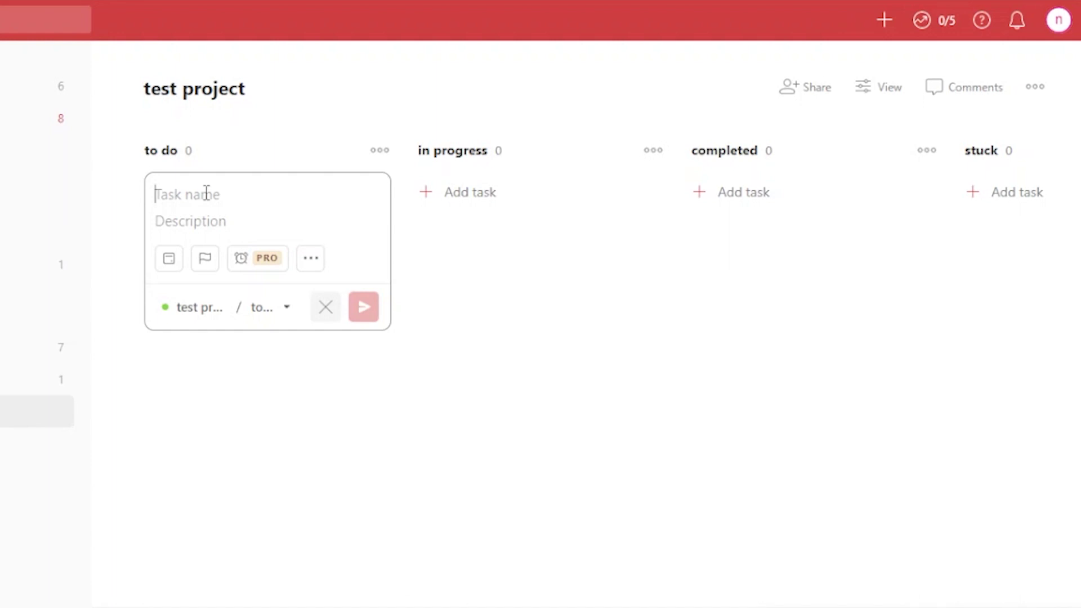
type("r")
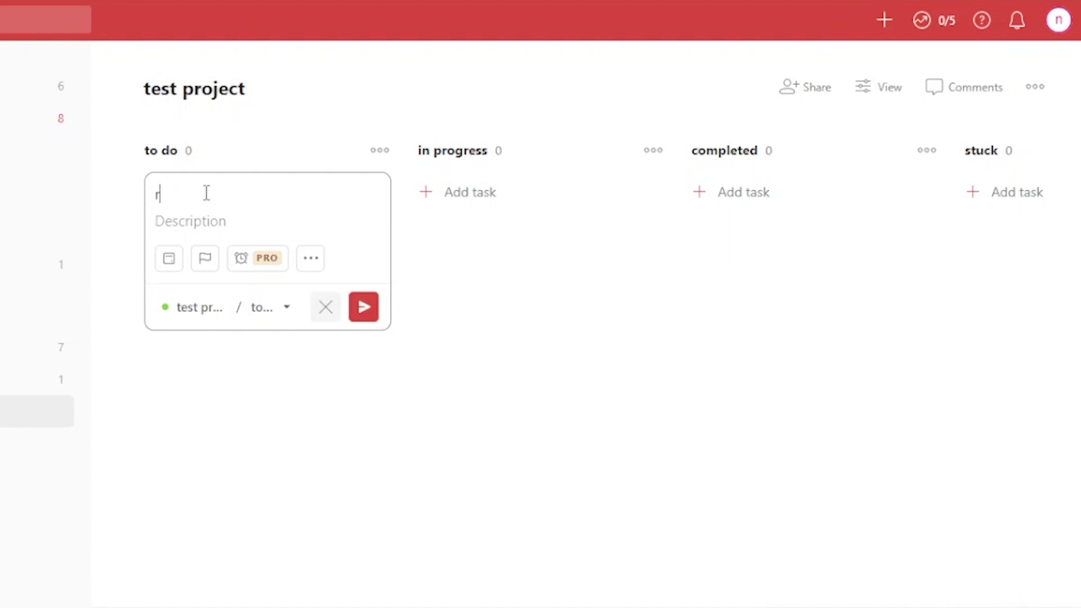
type("esearch")
left_click(217, 224)
left_click(167, 272)
left_click(172, 288)
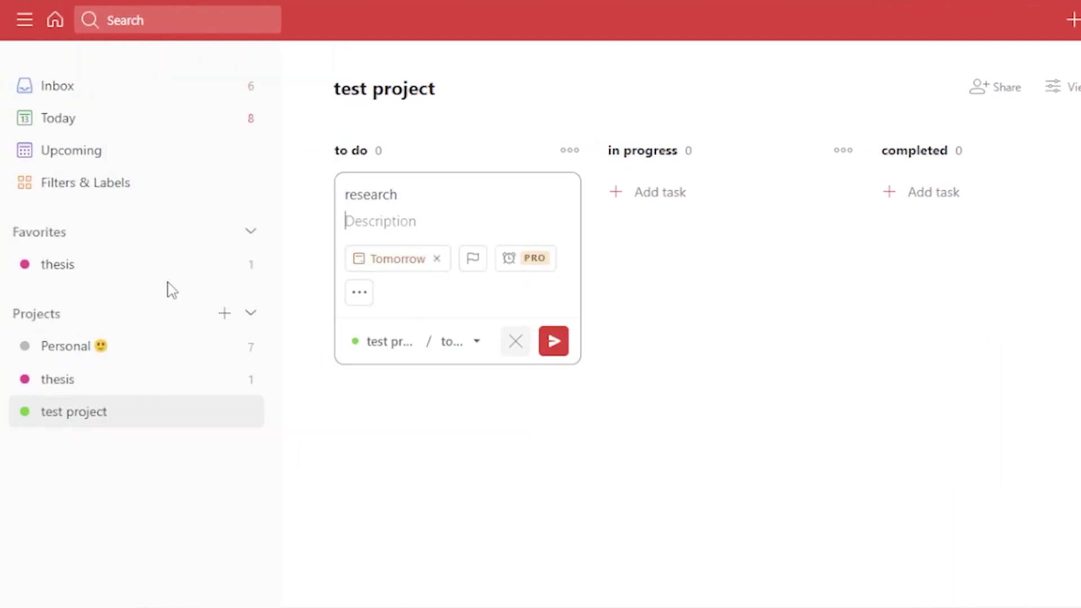
left_click(472, 262)
left_click(489, 289)
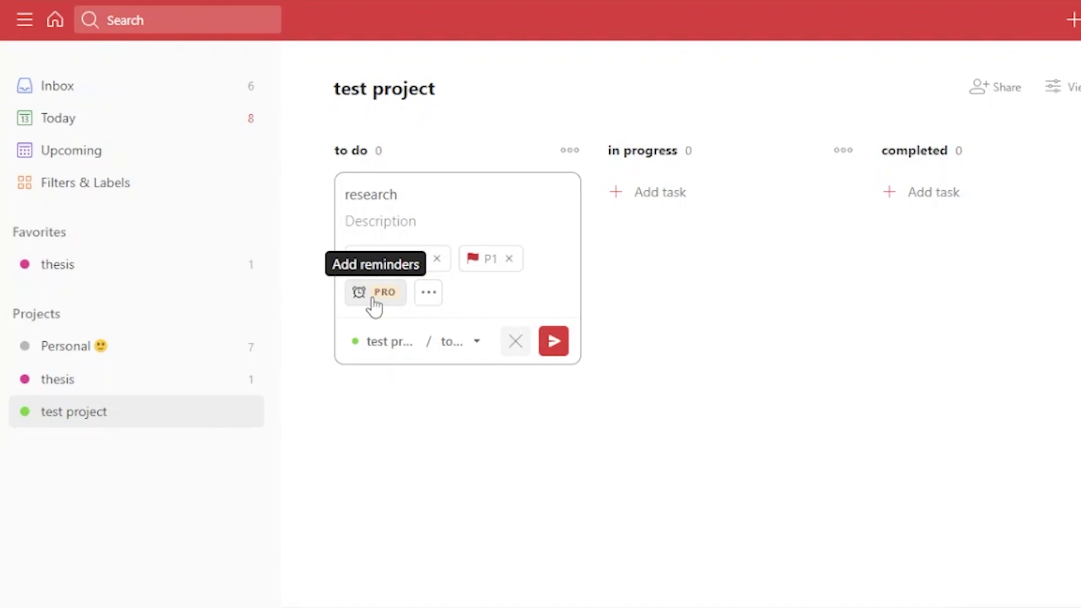
- File the research task under test project and save it
left_click(427, 299)
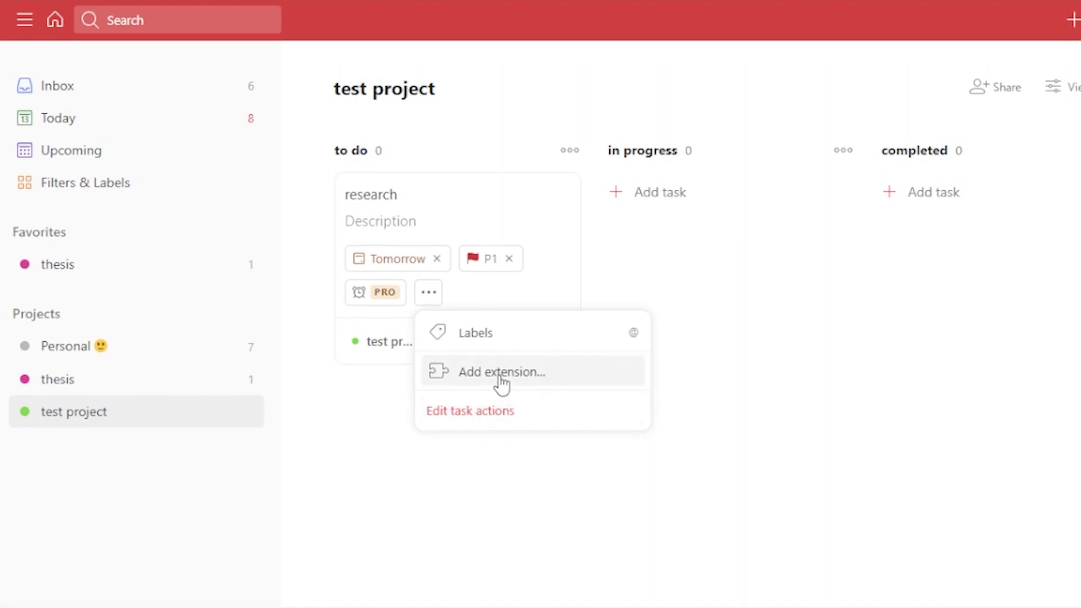
left_click(353, 401)
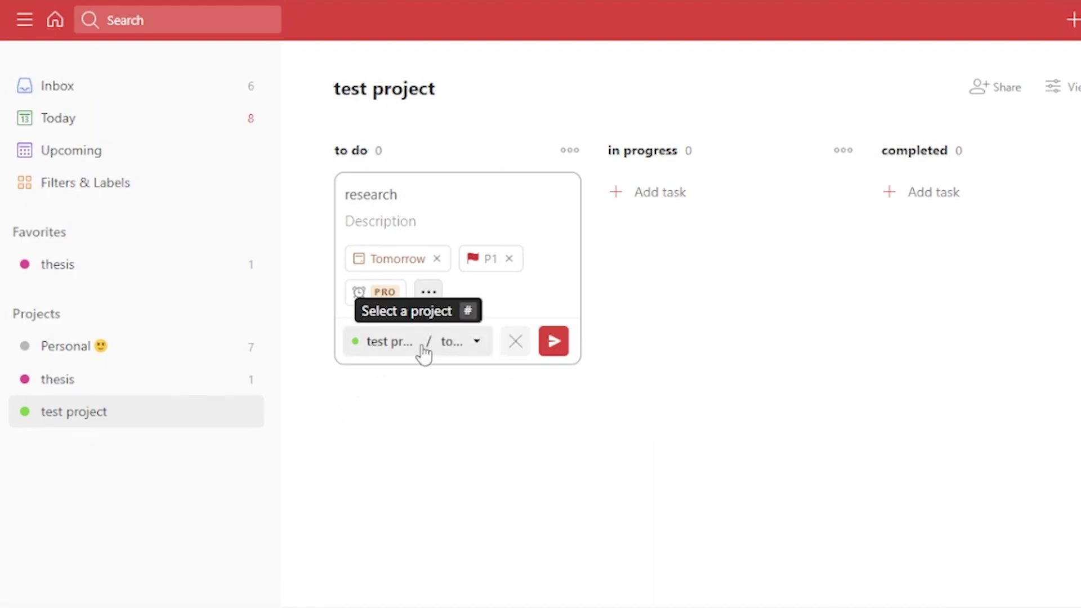
left_click(476, 348)
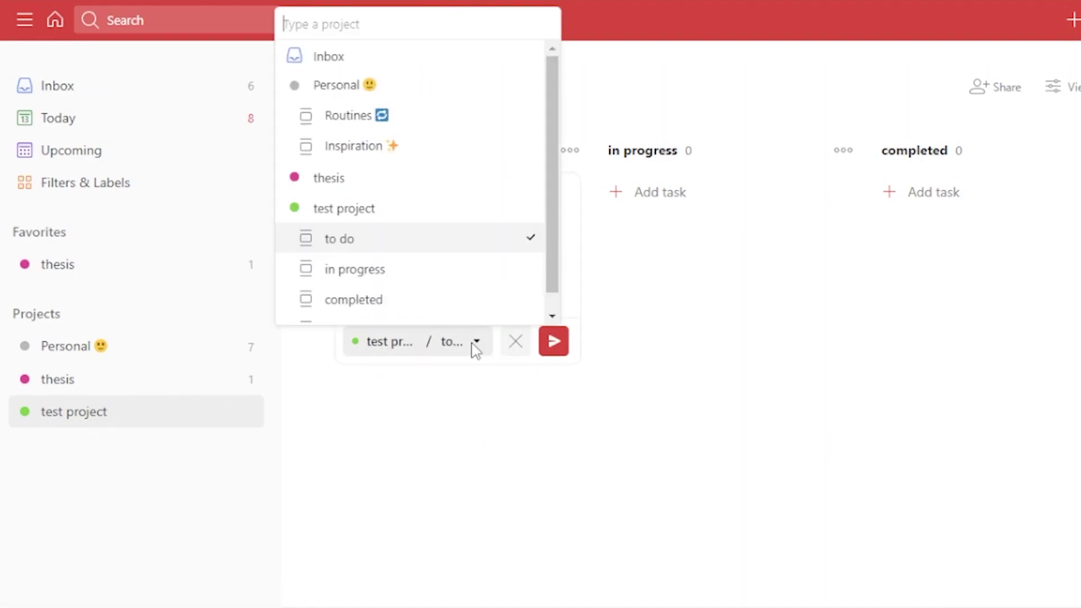
left_click(391, 211)
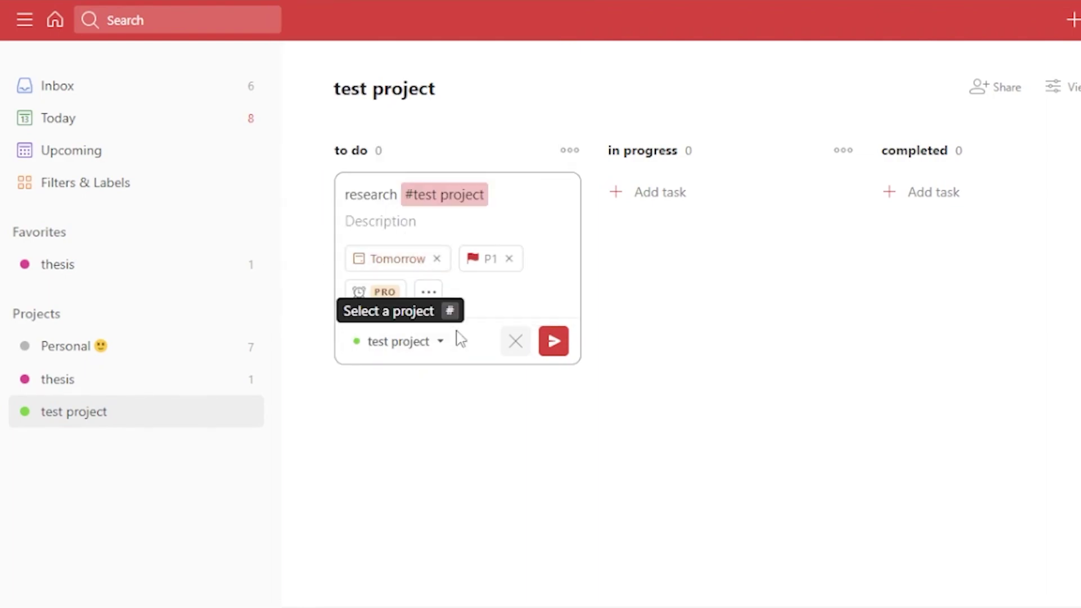
left_click(444, 343)
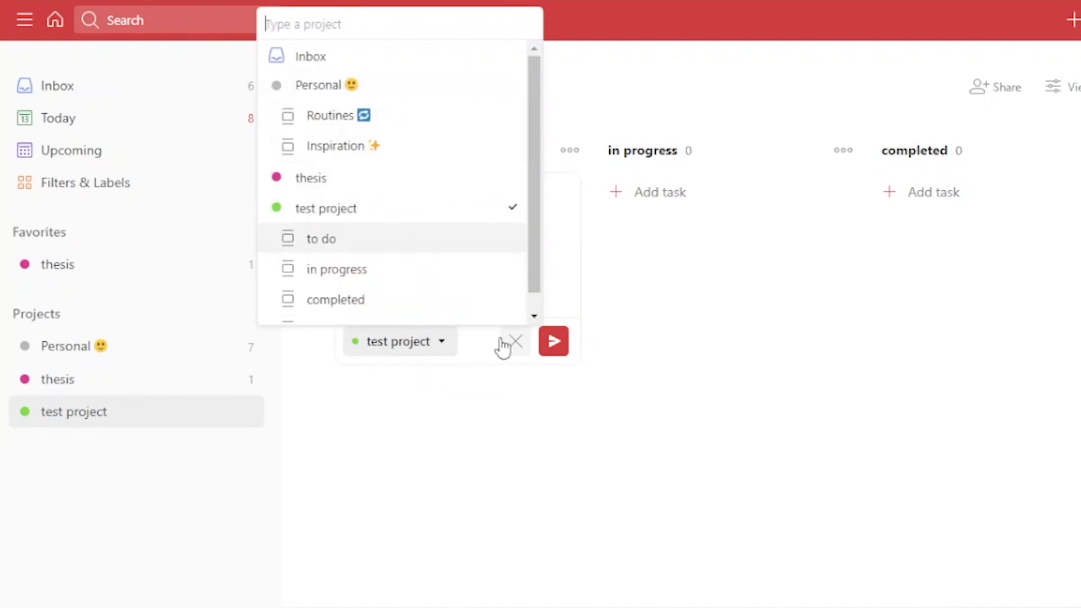
key("Escape")
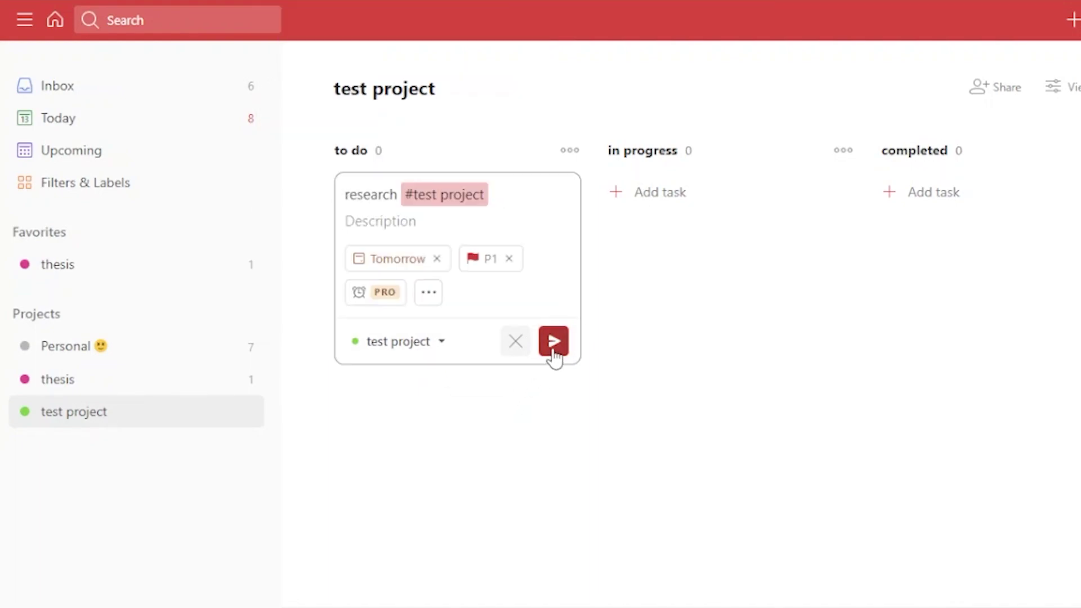
left_click(553, 352)
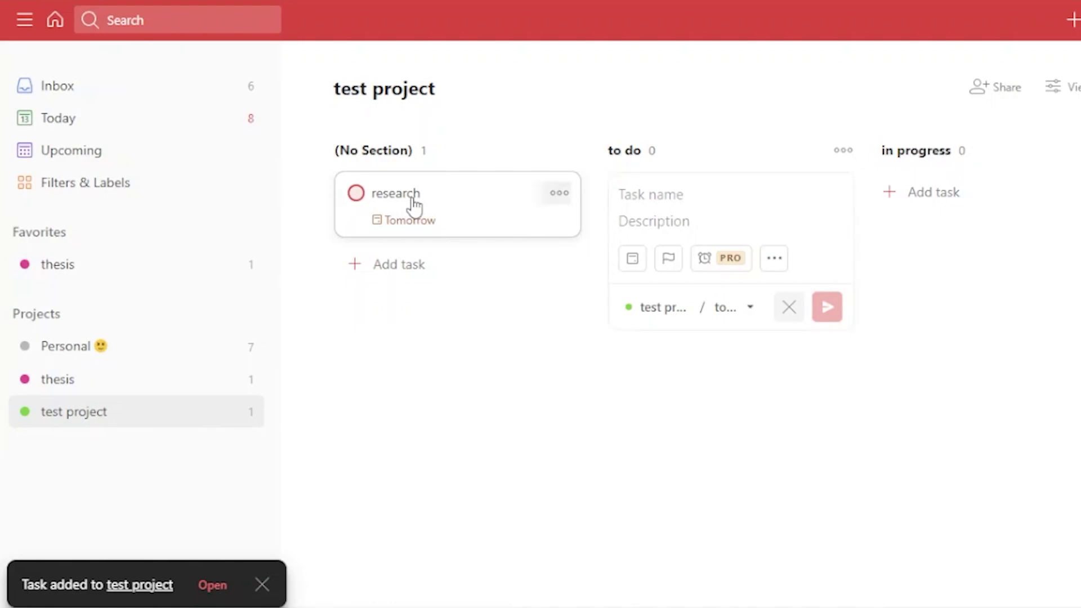
- Drag the research card across the board, then switch to the Today list
left_click_drag(413, 208, 684, 207)
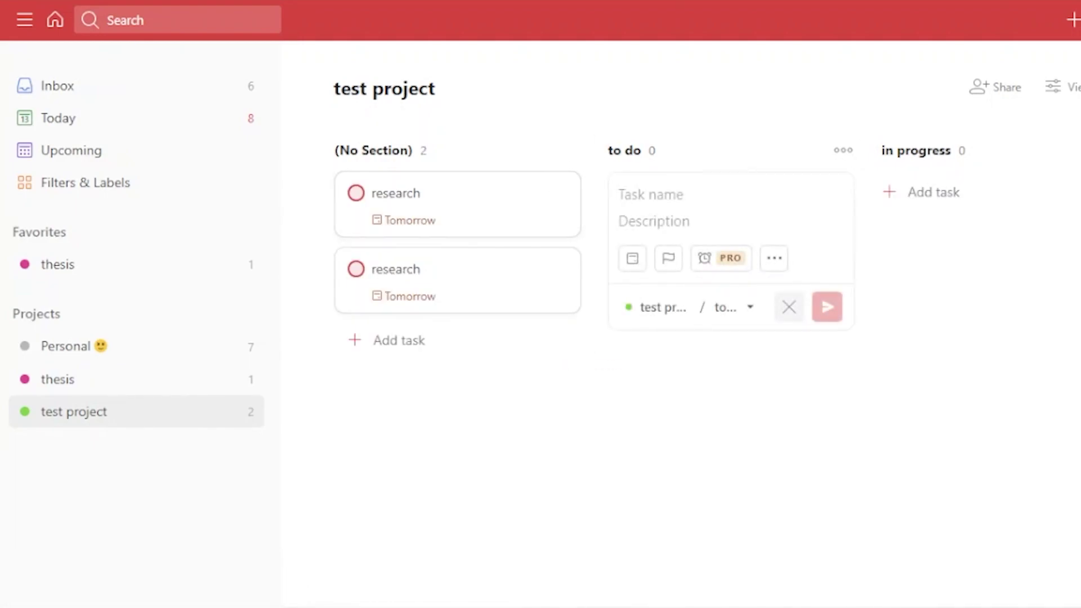
scroll(681, 338, "right", 5)
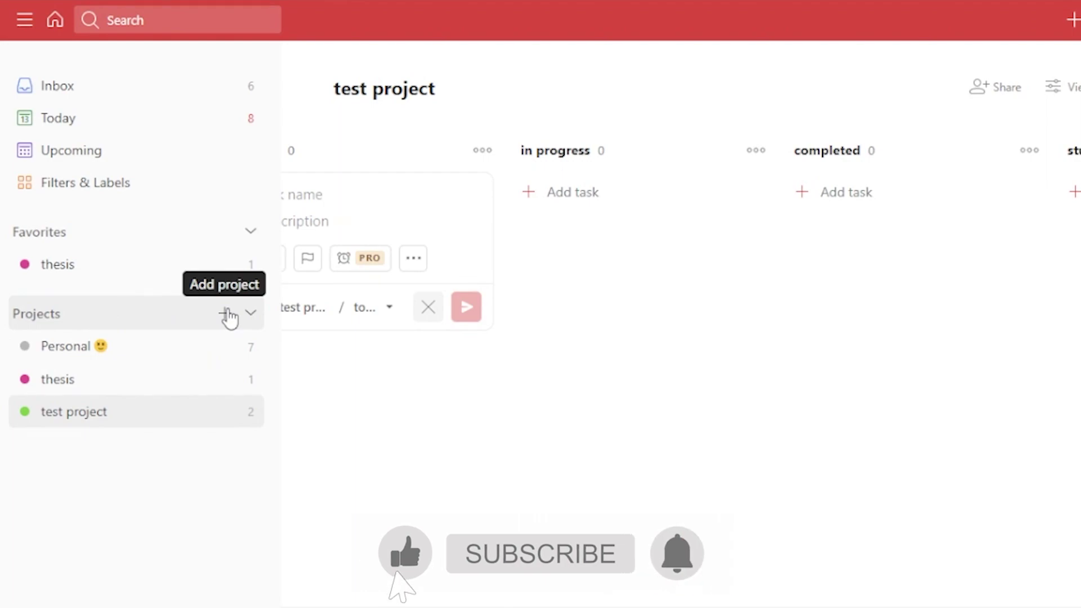
left_click(105, 119)
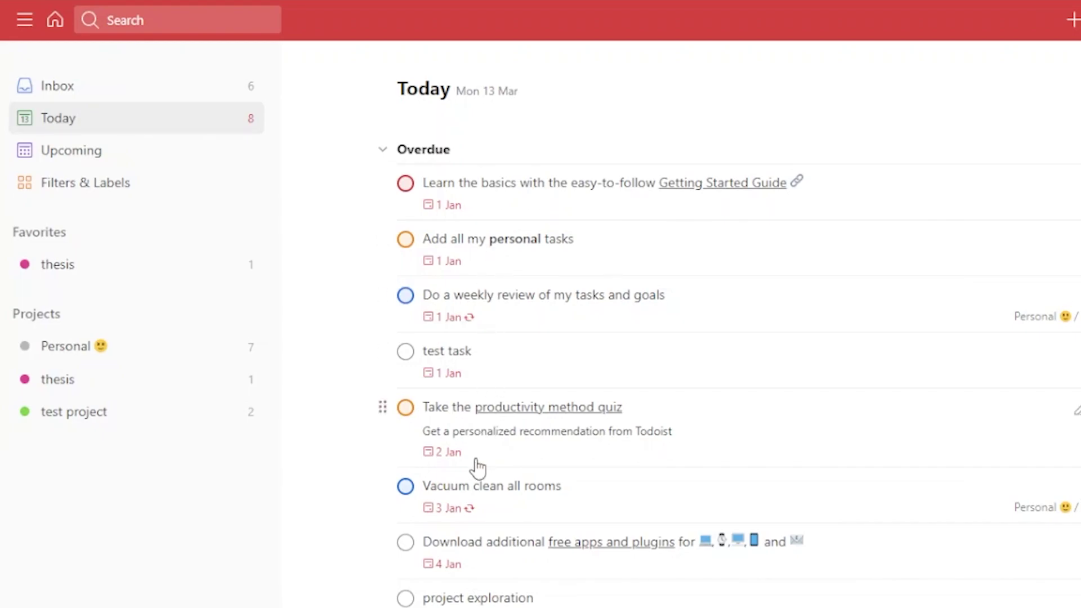
- Visit the Inbox, then show the March 2023 Upcoming week view
left_click(191, 97)
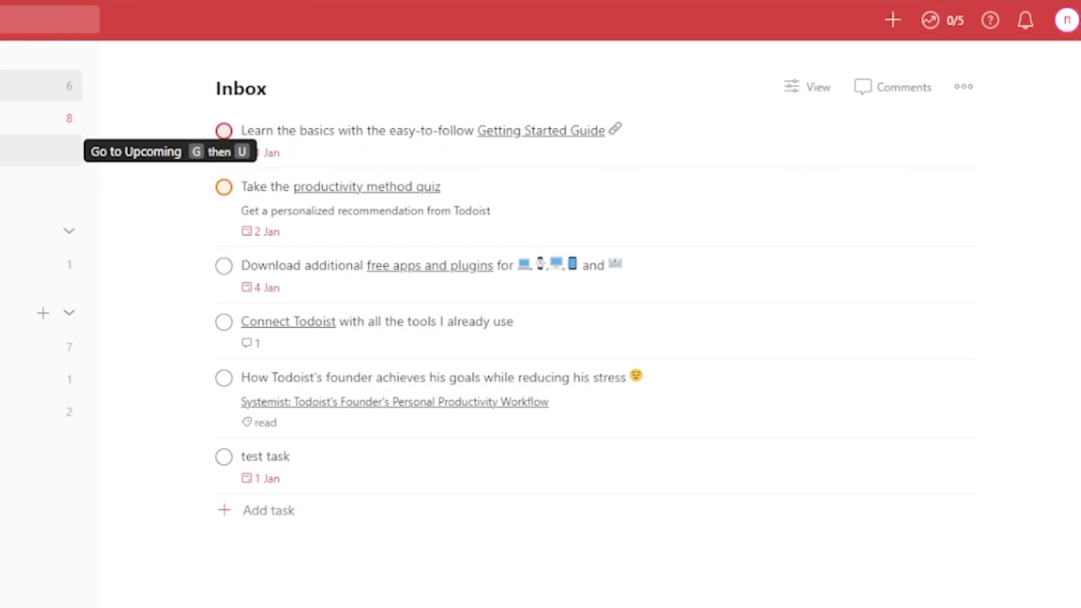
left_click(40, 149)
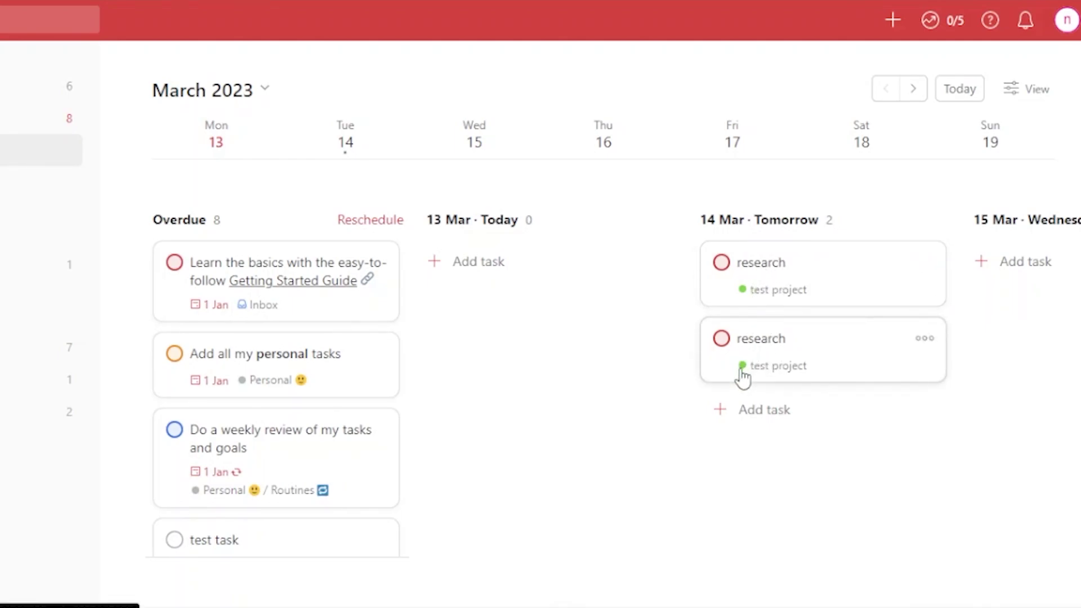
left_click(904, 25)
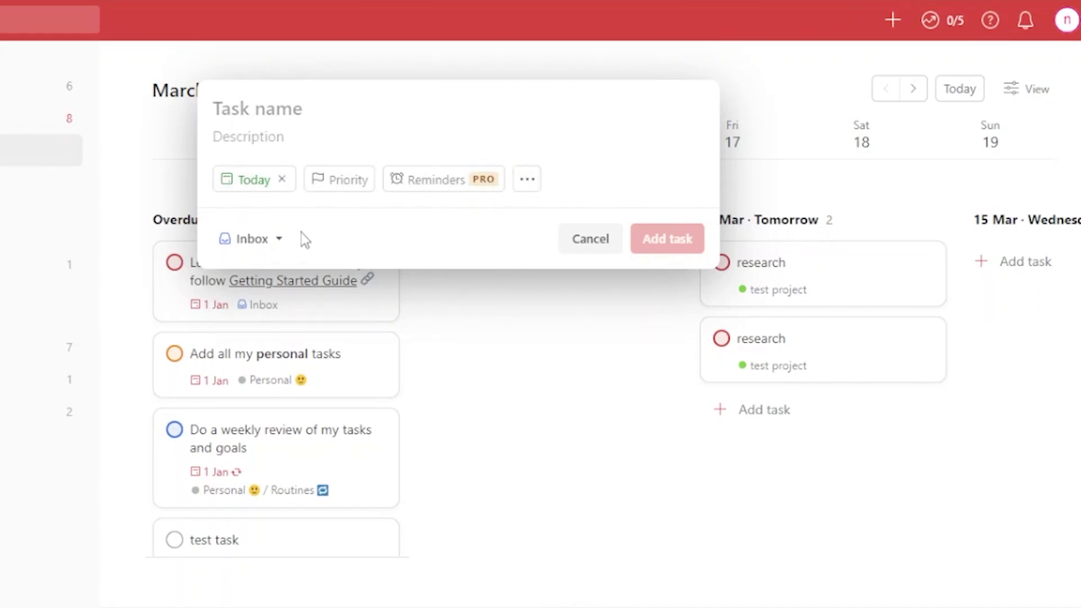
left_click(276, 241)
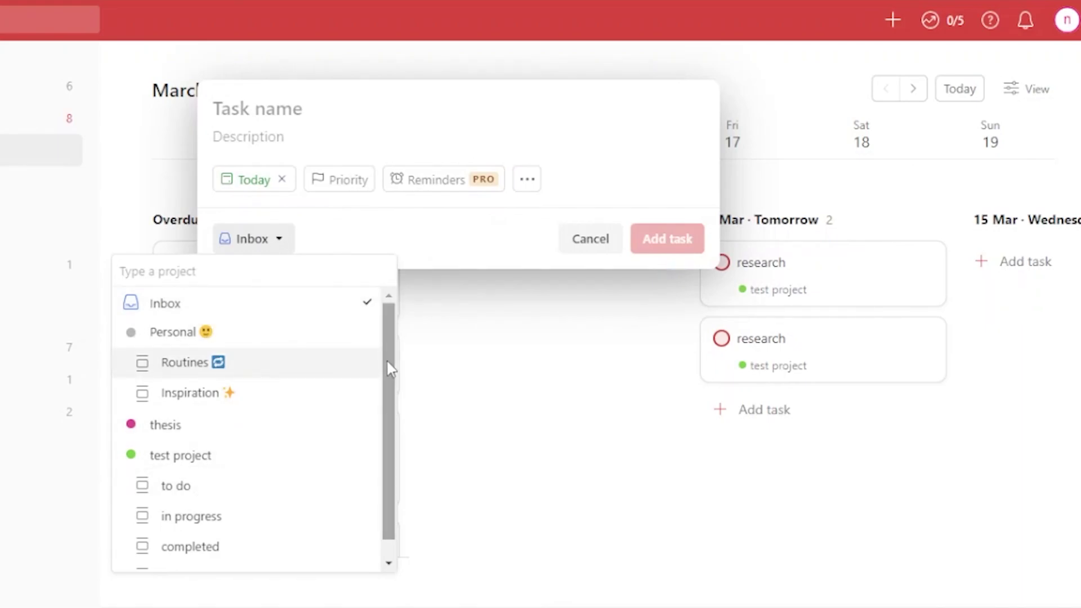
scroll(386, 428, "down", 1)
left_click(570, 350)
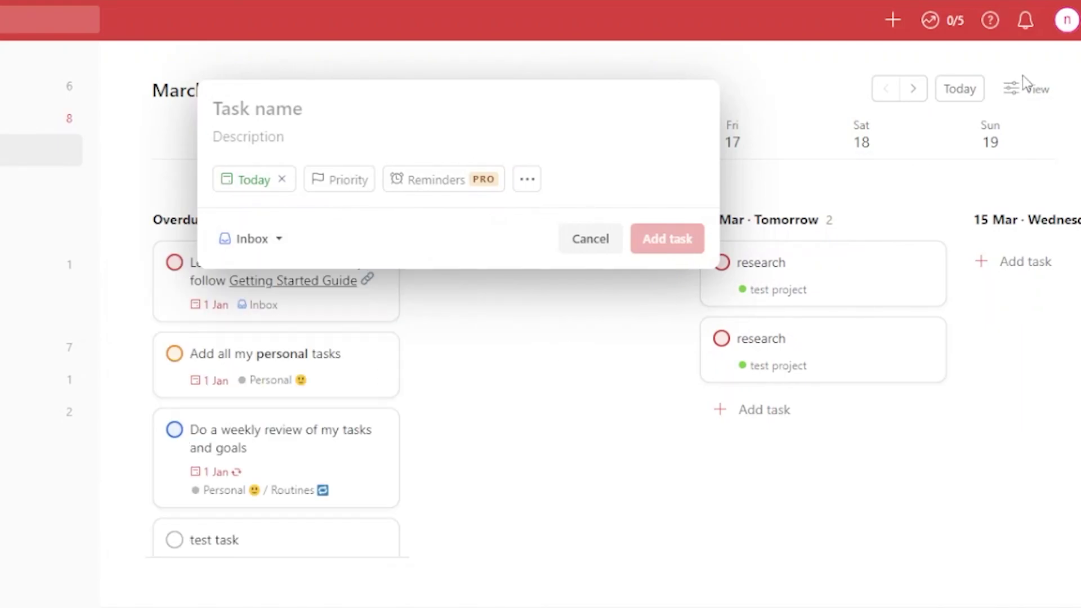
left_click(1027, 90)
left_click(1025, 89)
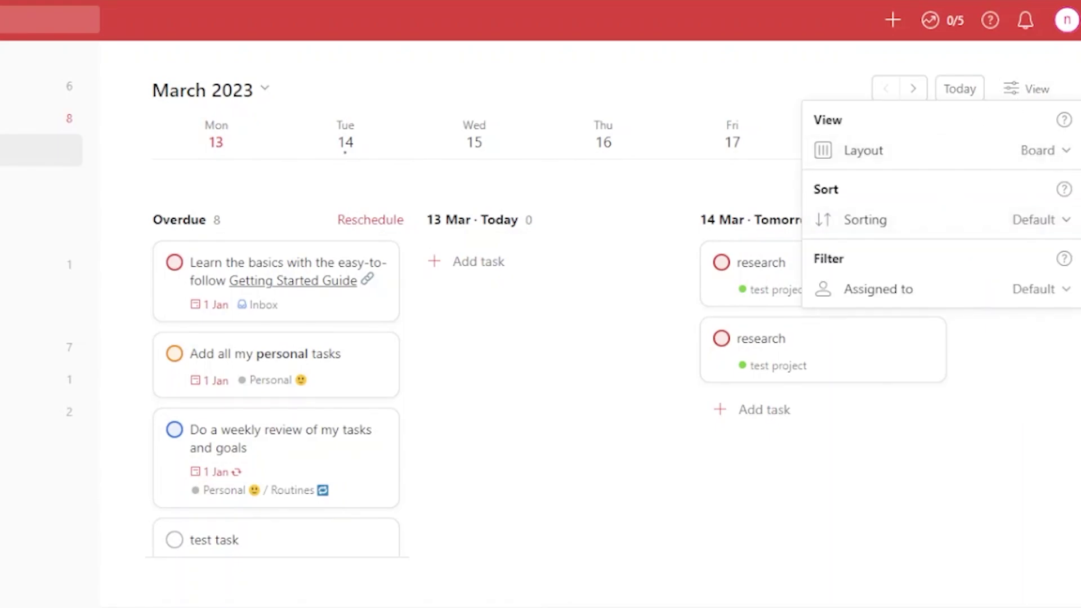
left_click(563, 451)
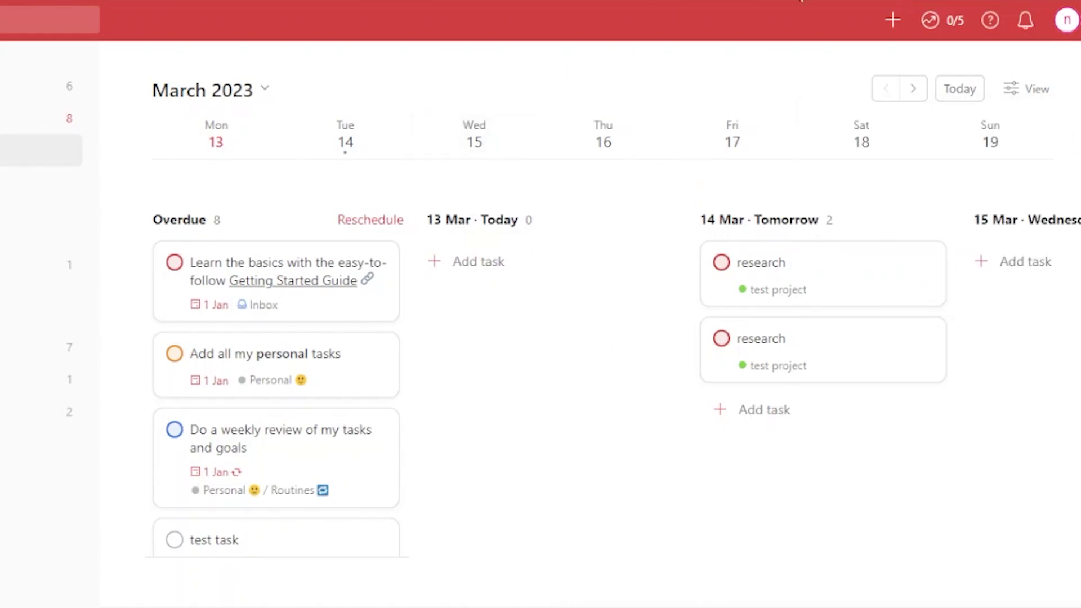
- Open the productivity goals settings: 5 daily, 30 weekly tasks, Saturday and Sunday off
left_click(934, 27)
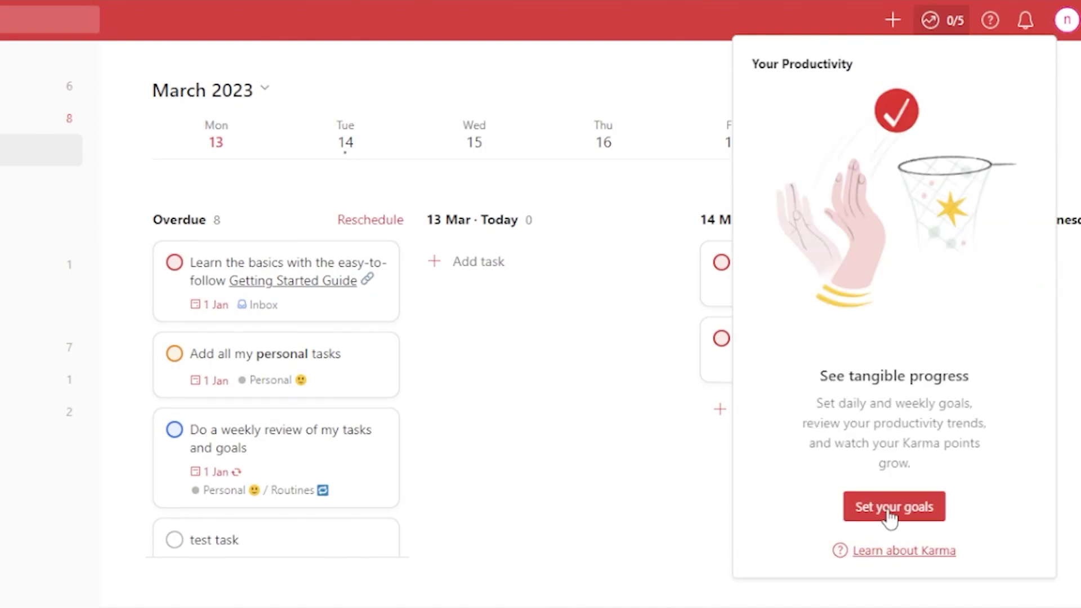
left_click(888, 510)
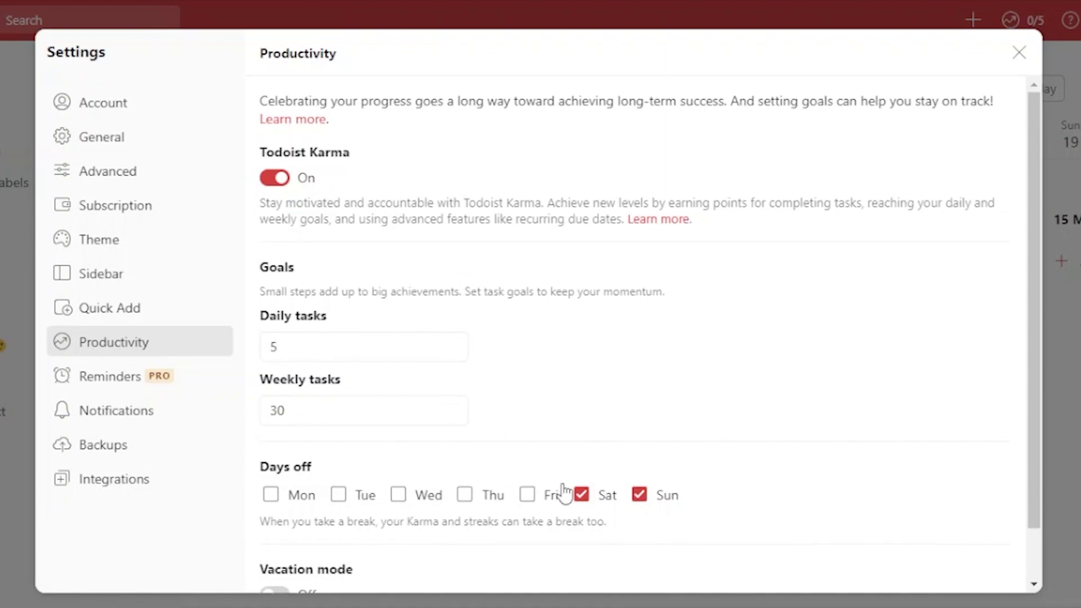
left_click_drag(1037, 154, 1043, 177)
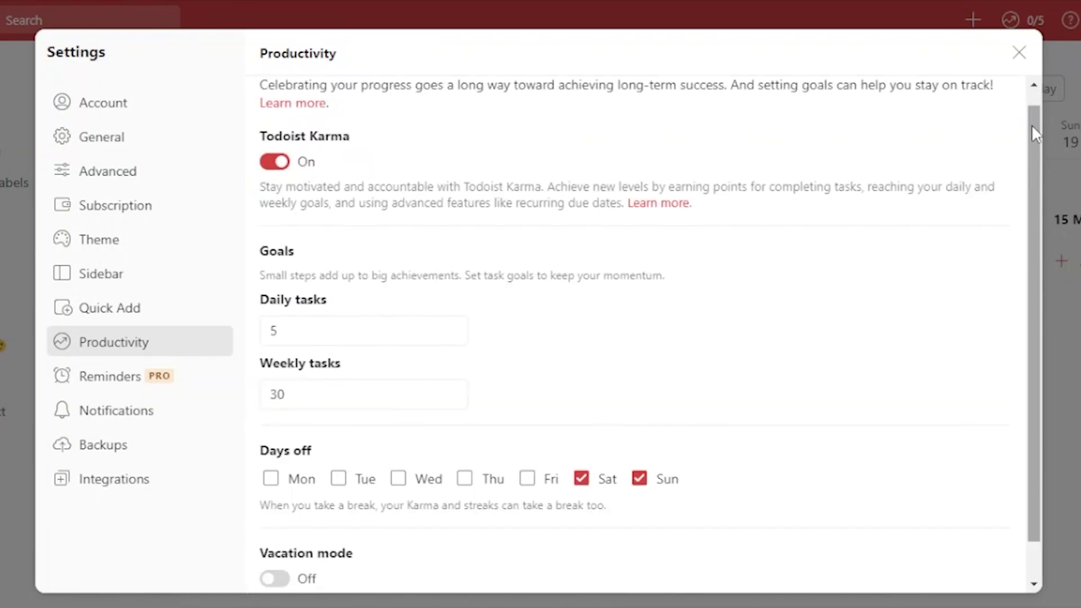
left_click_drag(1032, 124, 1030, 76)
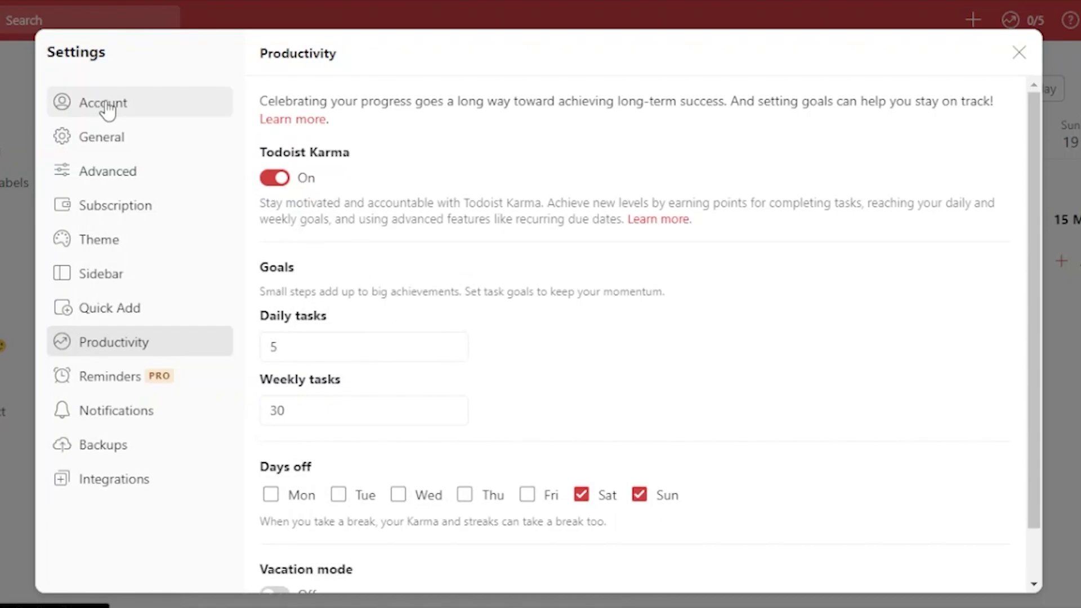
- Set the Todoist theme to Dark after briefly trying Noir
left_click(115, 245)
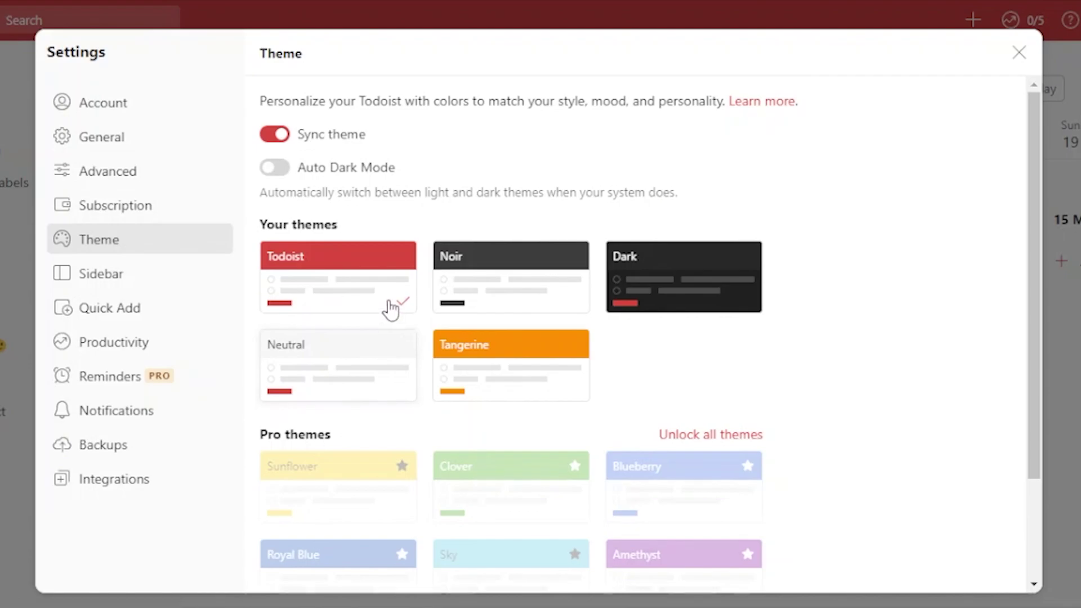
left_click(491, 301)
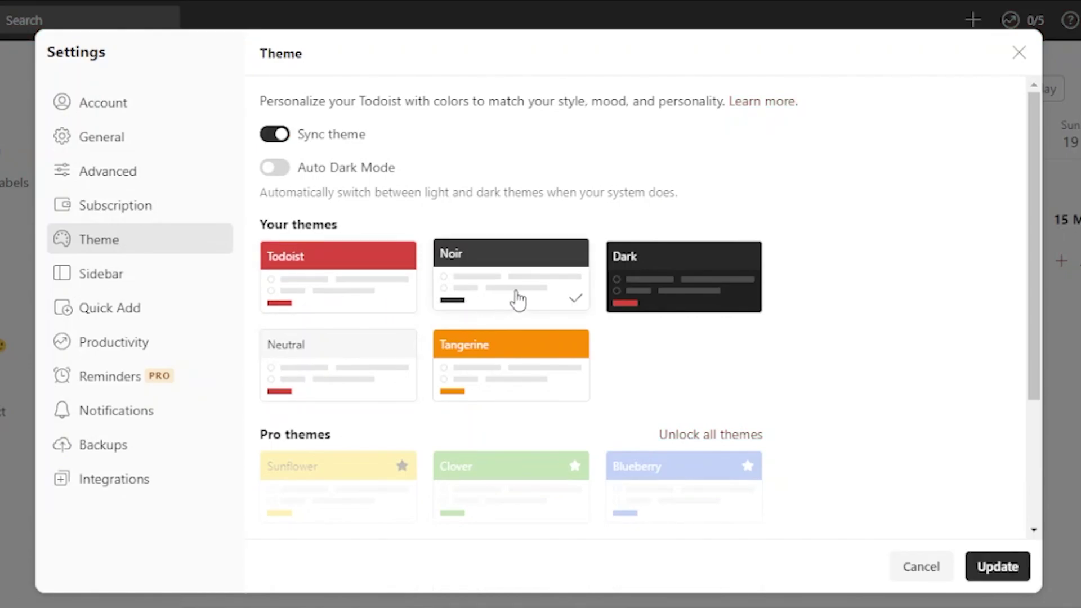
left_click(687, 309)
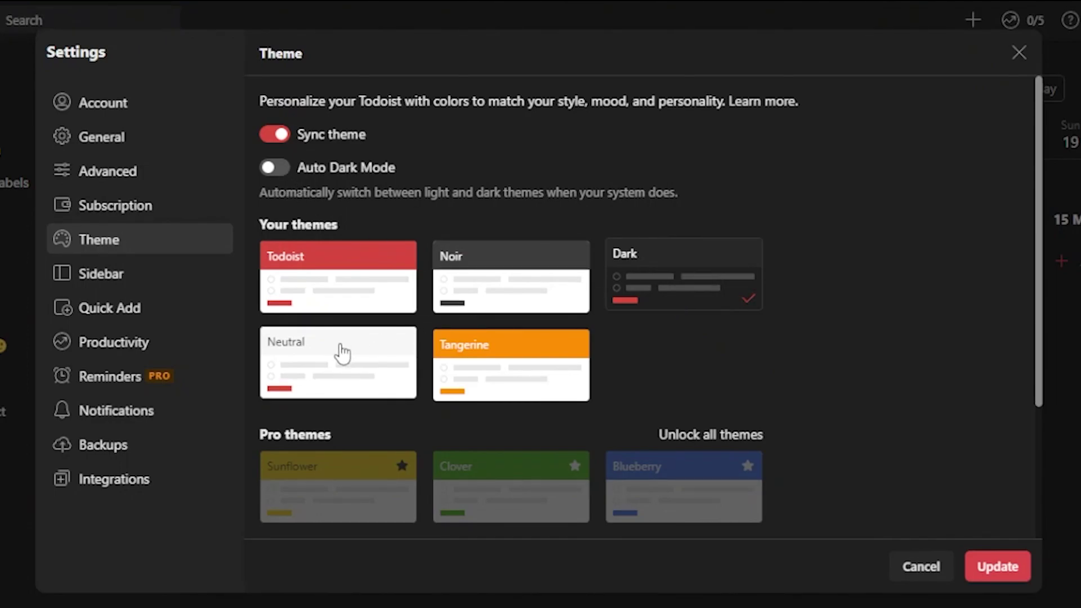
- Look through the Sidebar, Quick Add and Productivity settings, then close Settings
left_click(102, 274)
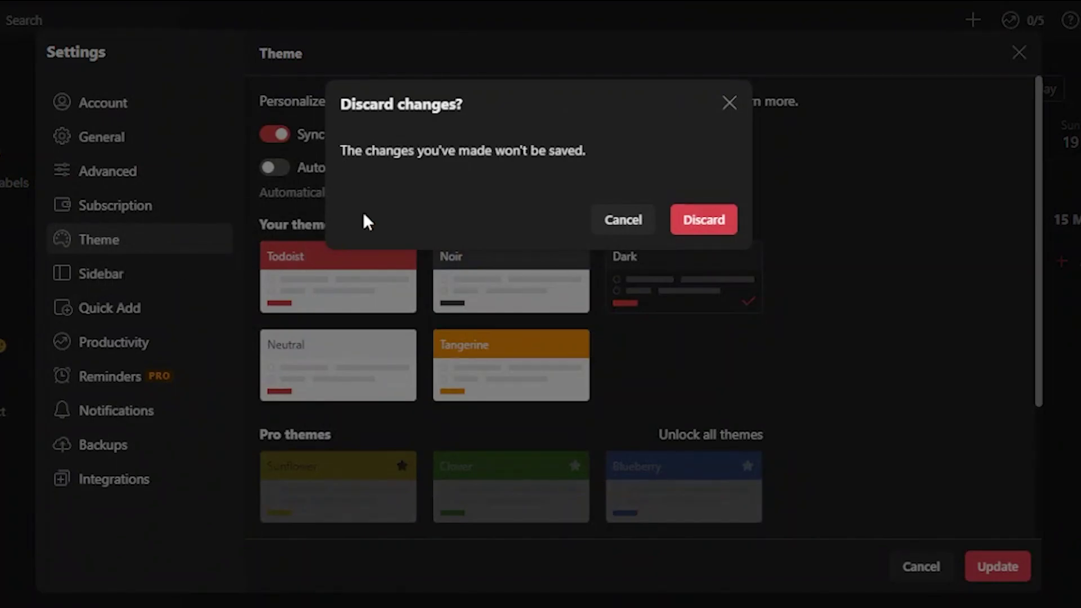
key("Return")
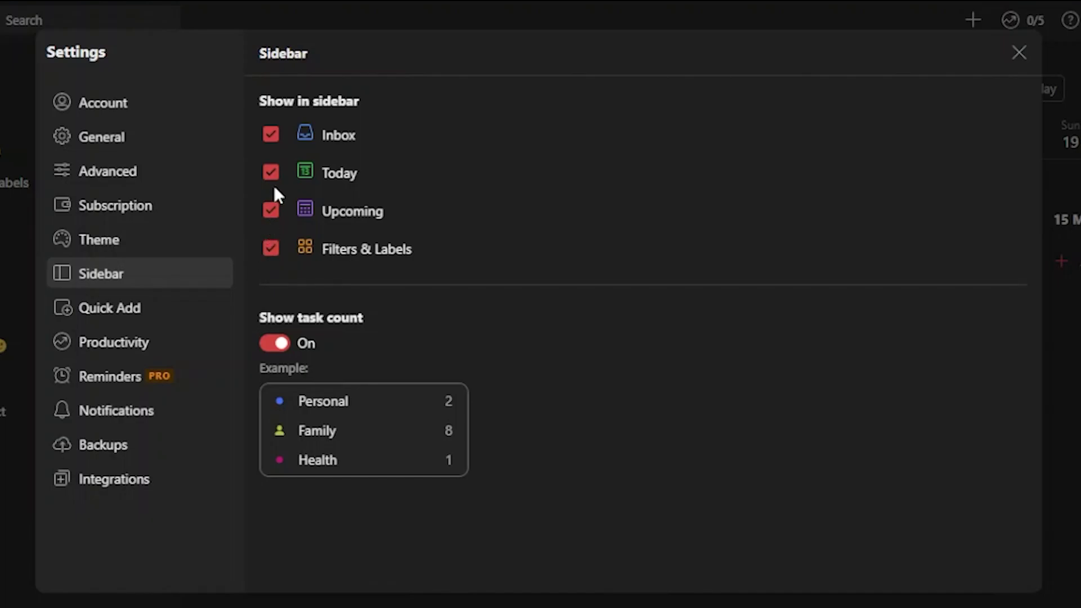
left_click(95, 315)
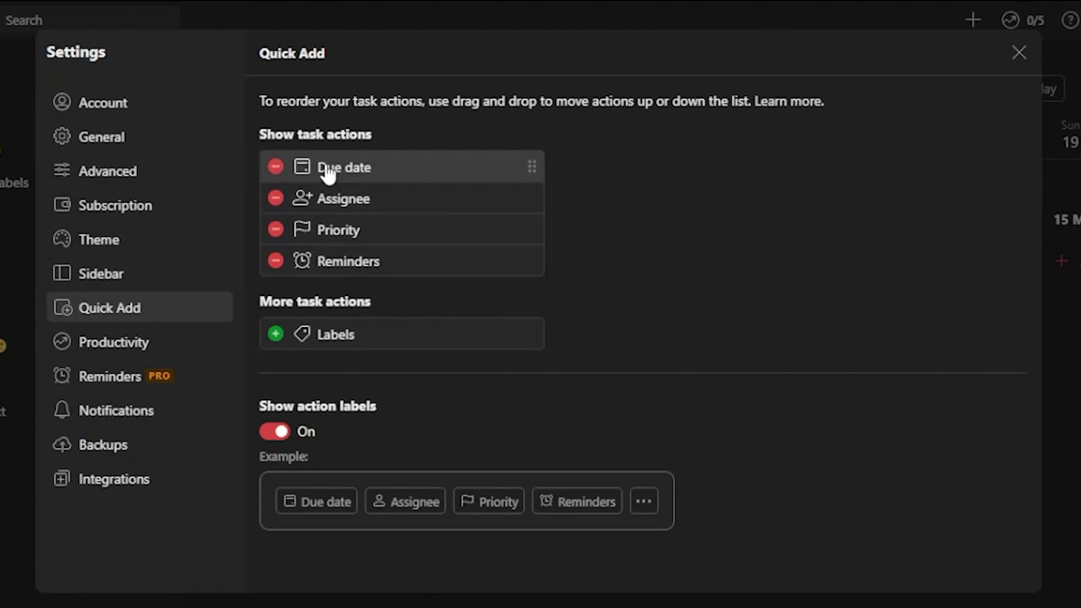
left_click(118, 349)
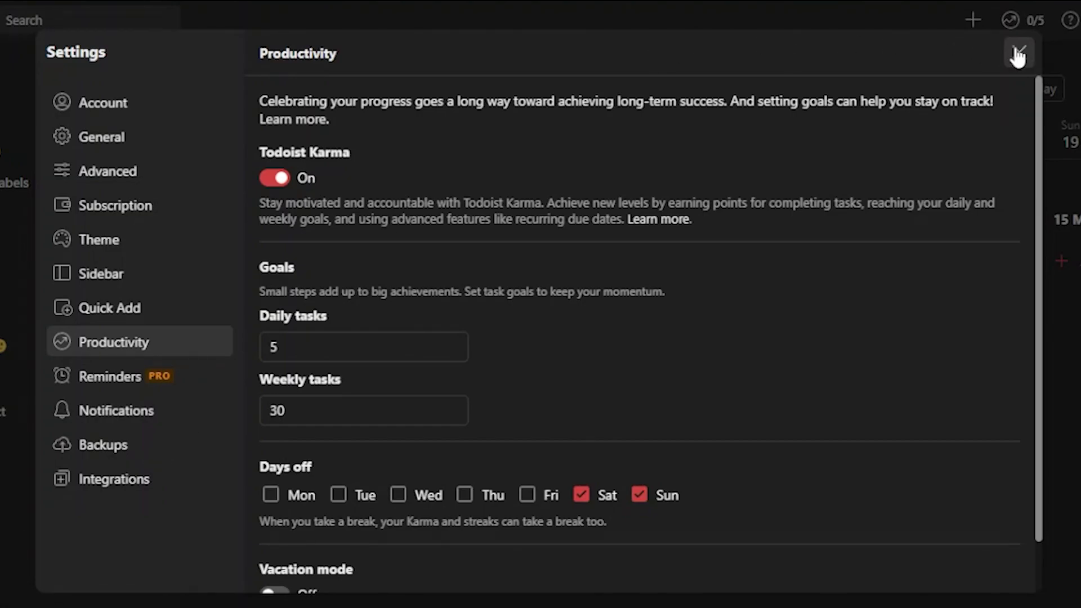
key("Escape")
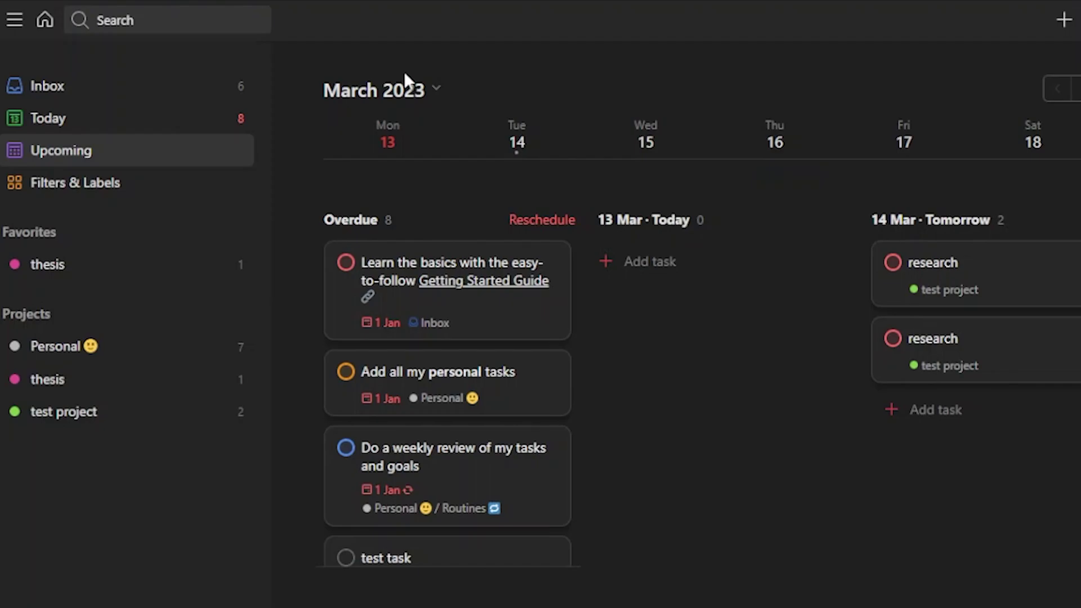
- Collapse the sidebar and browse the Free ($0), Pro ($4) and Business ($6) plan cards
left_click(17, 25)
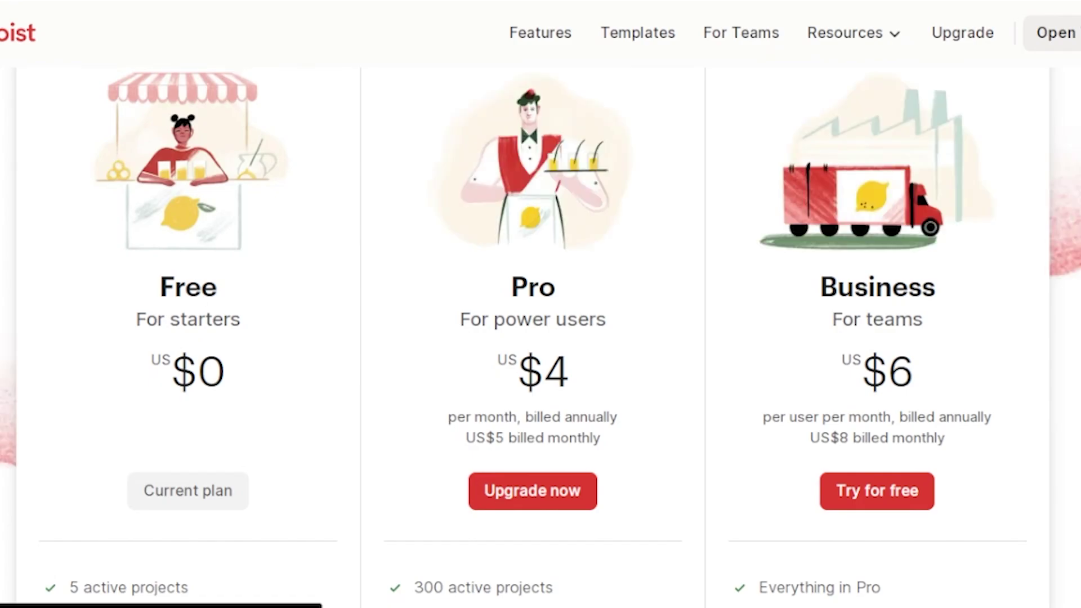
scroll(532, 337, "down", 5)
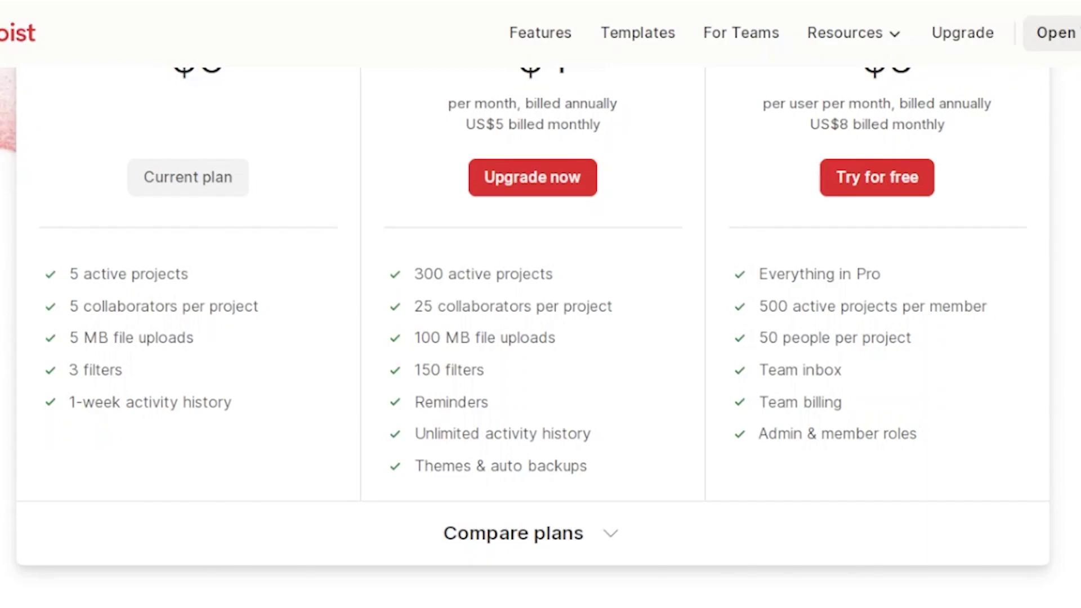
scroll(540, 337, "up", 3)
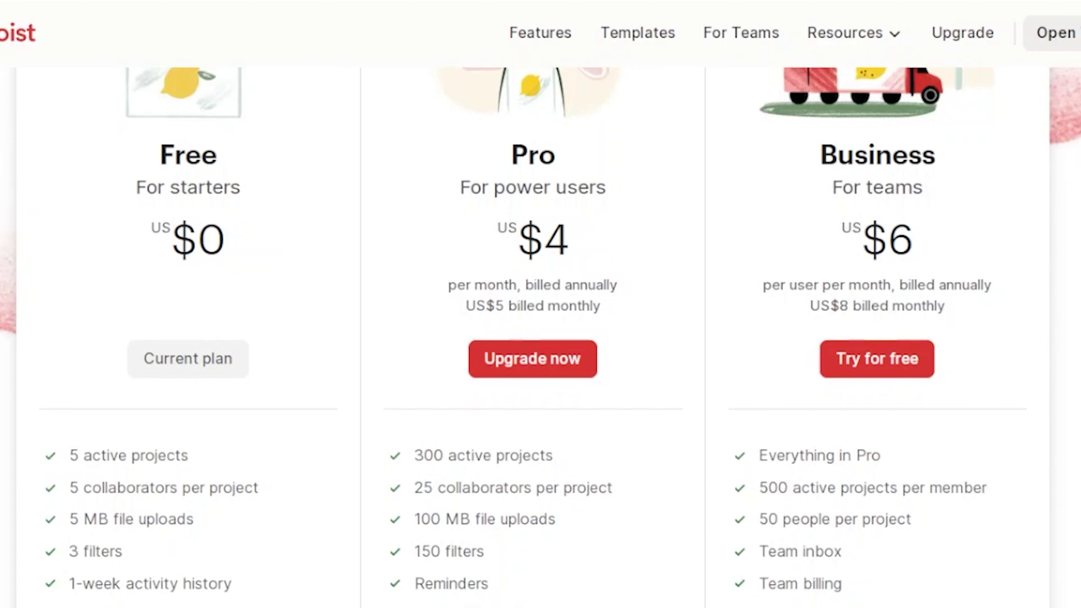
scroll(541, 338, "down", 1)
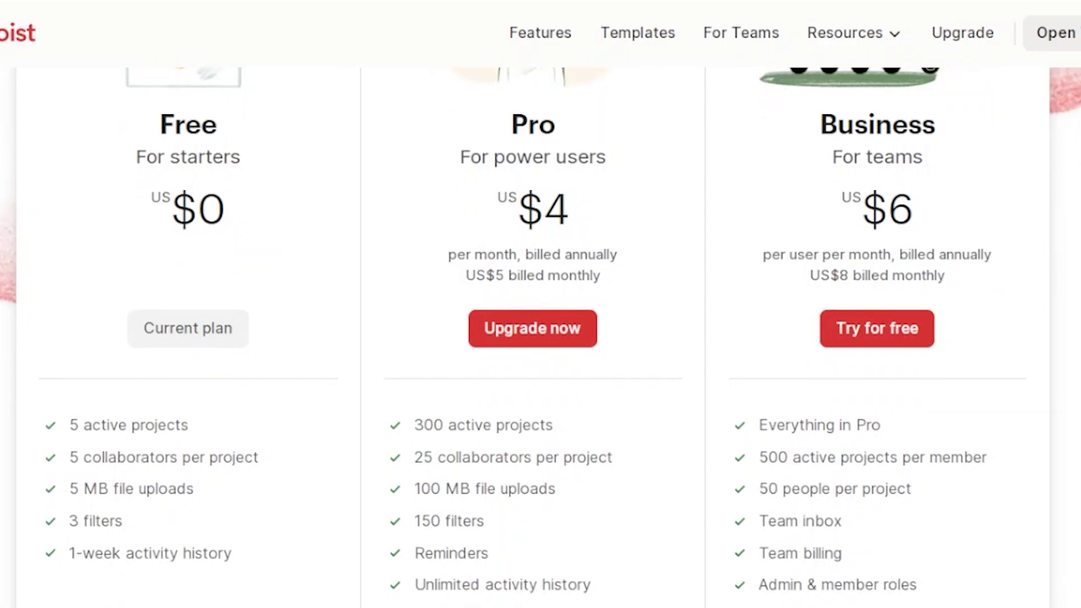
scroll(541, 338, "down", 1)
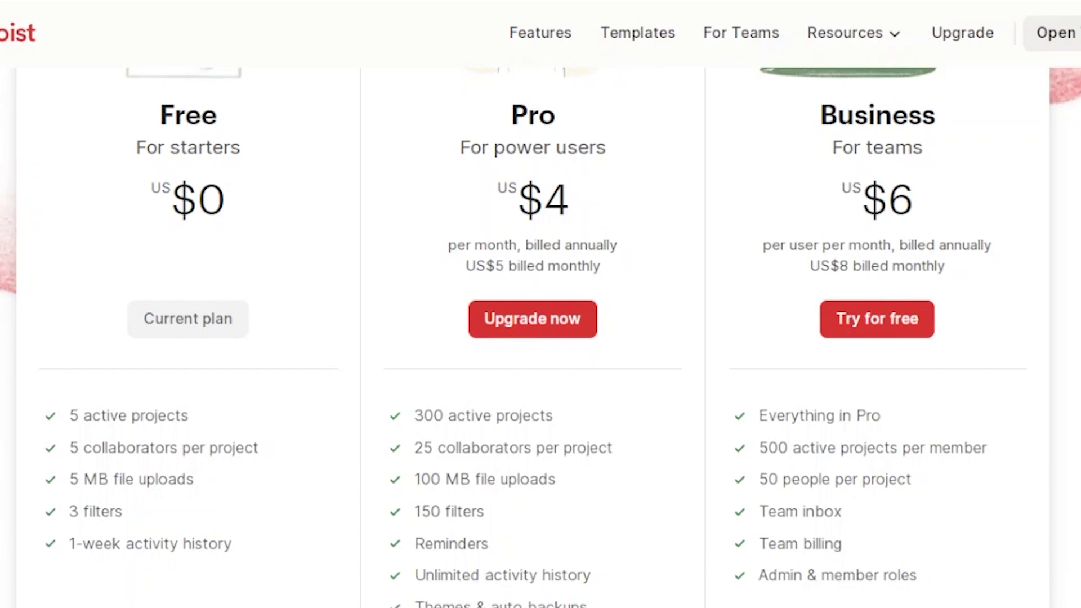
scroll(541, 338, "down", 2)
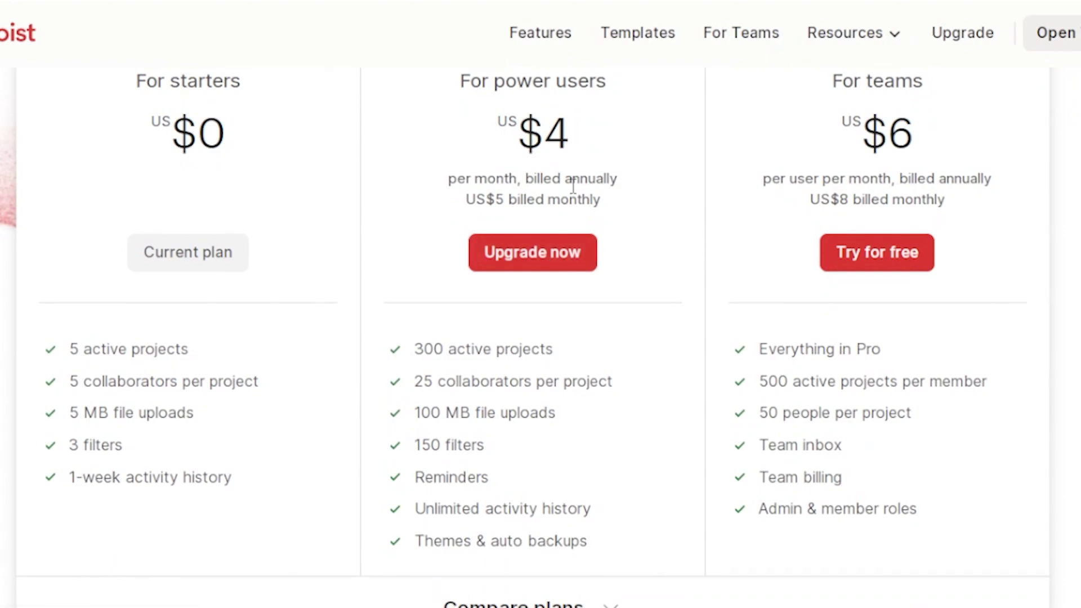
scroll(649, 190, "down", 4)
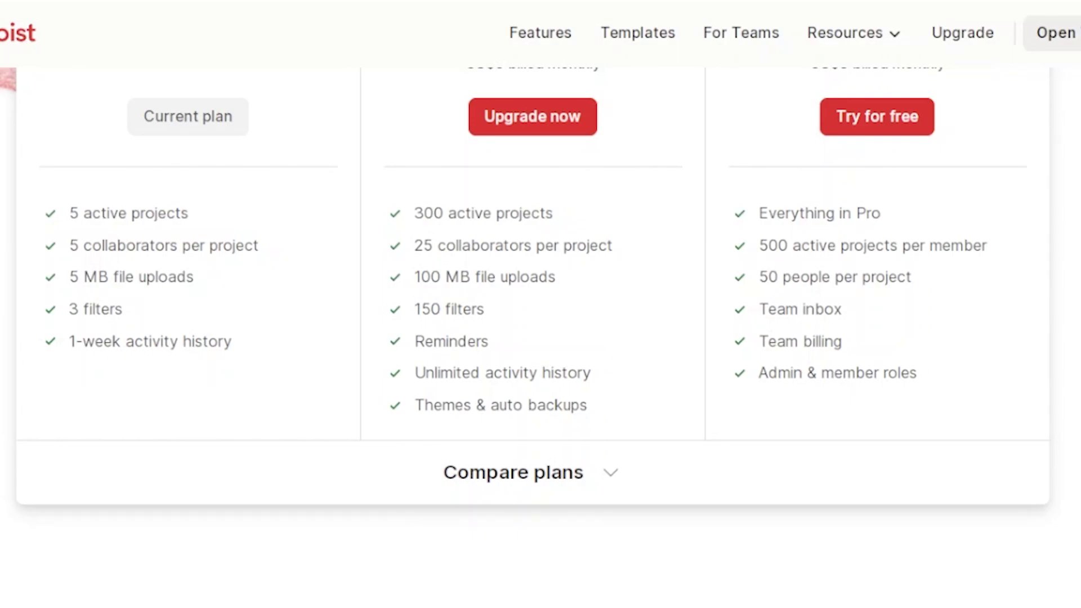
scroll(533, 282, "up", 1)
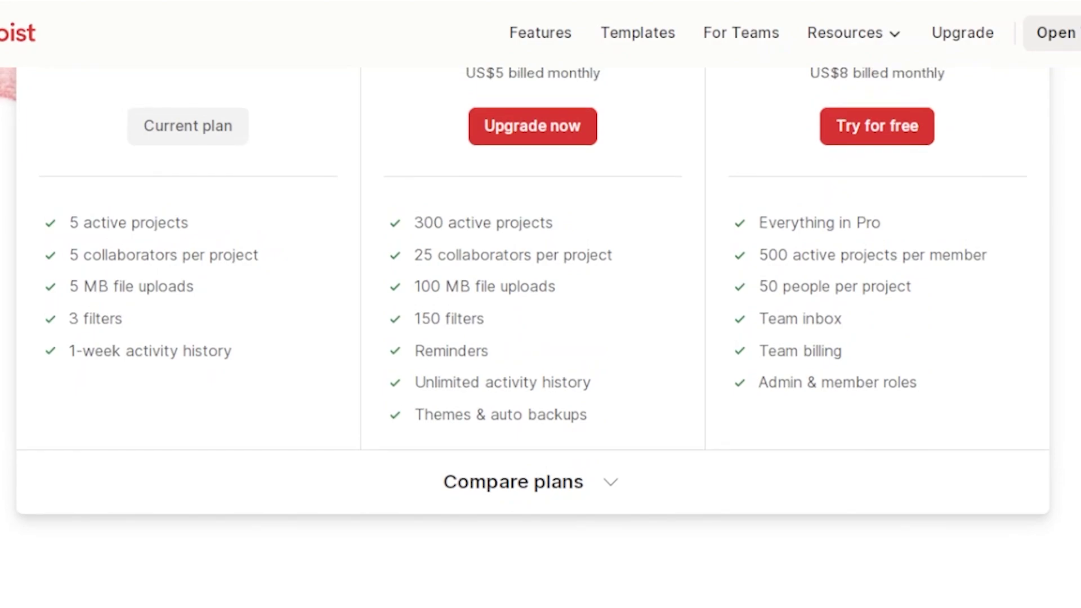
scroll(533, 324, "up", 6)
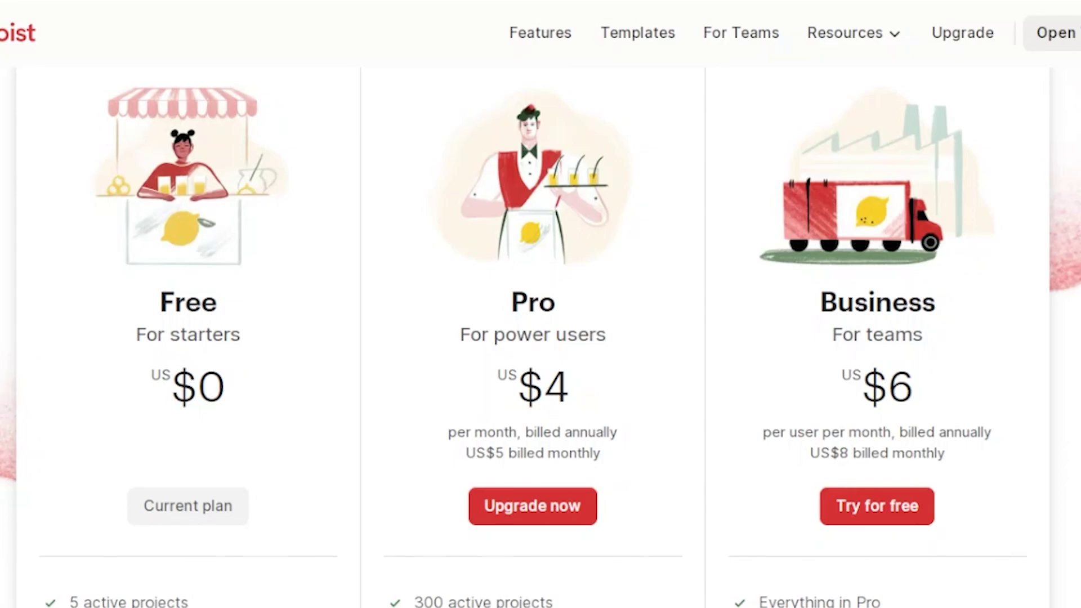
scroll(541, 338, "down", 6)
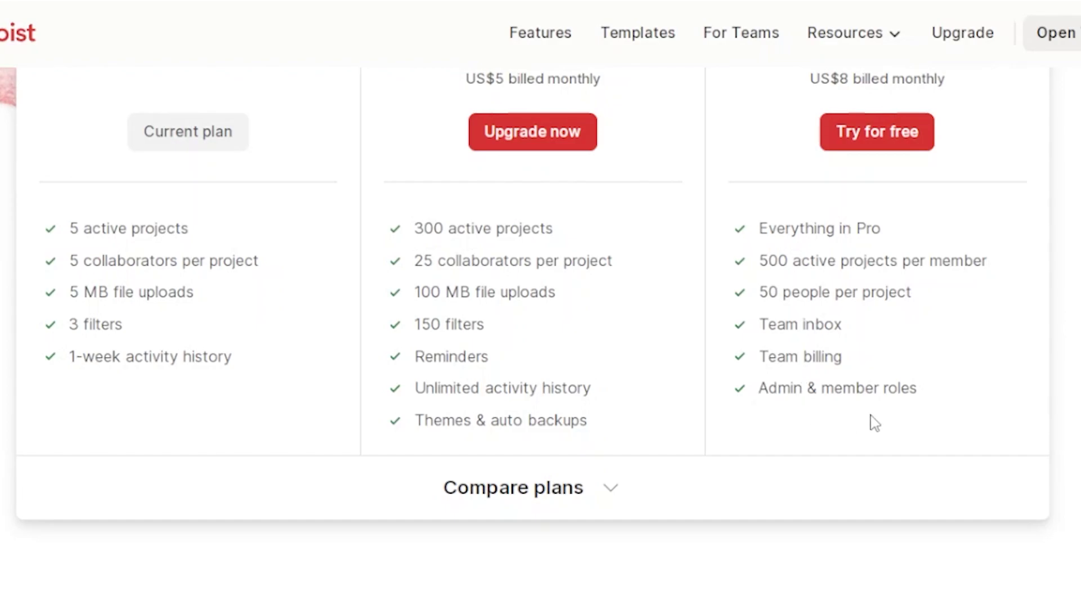
- Scroll between the pricing FAQ and the Pro and Business monthly and annual prices
scroll(874, 422, "down", 10)
scroll(540, 338, "down", 5)
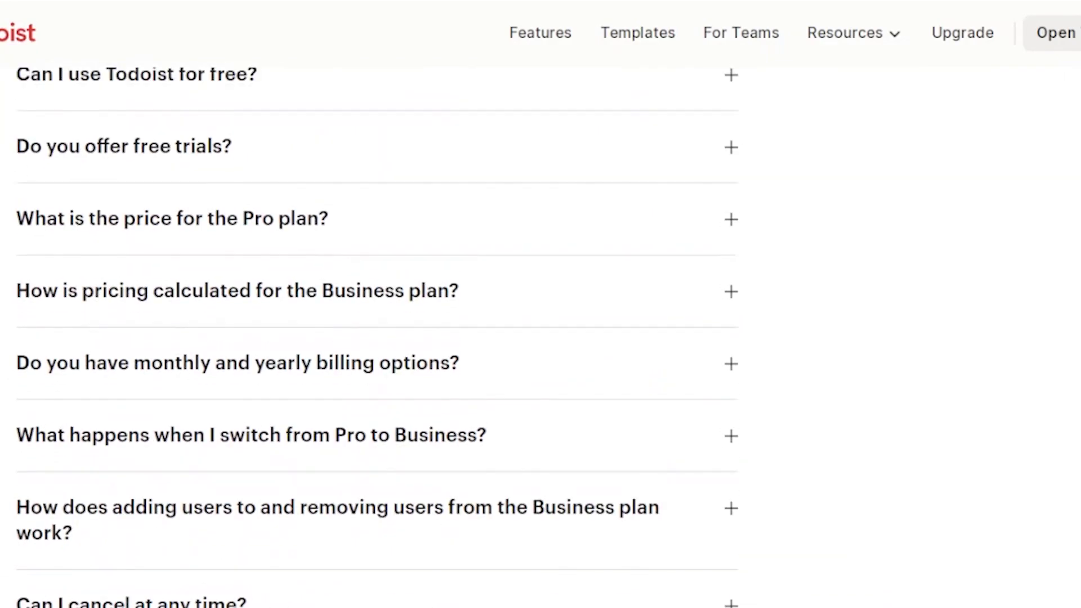
scroll(540, 337, "up", 15)
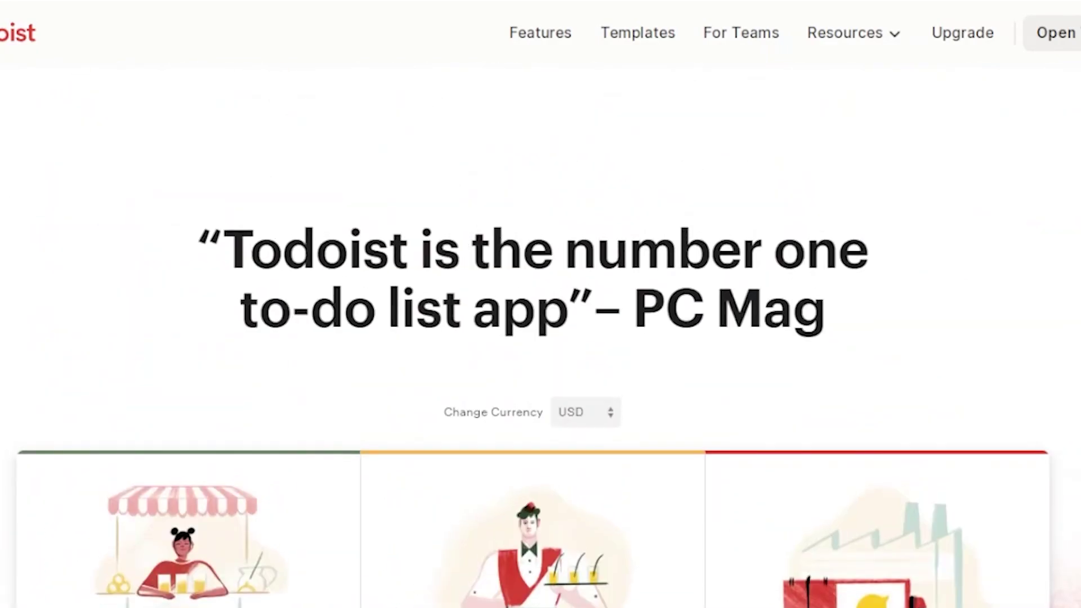
scroll(540, 338, "down", 5)
scroll(540, 338, "up", 4)
scroll(541, 338, "down", 5)
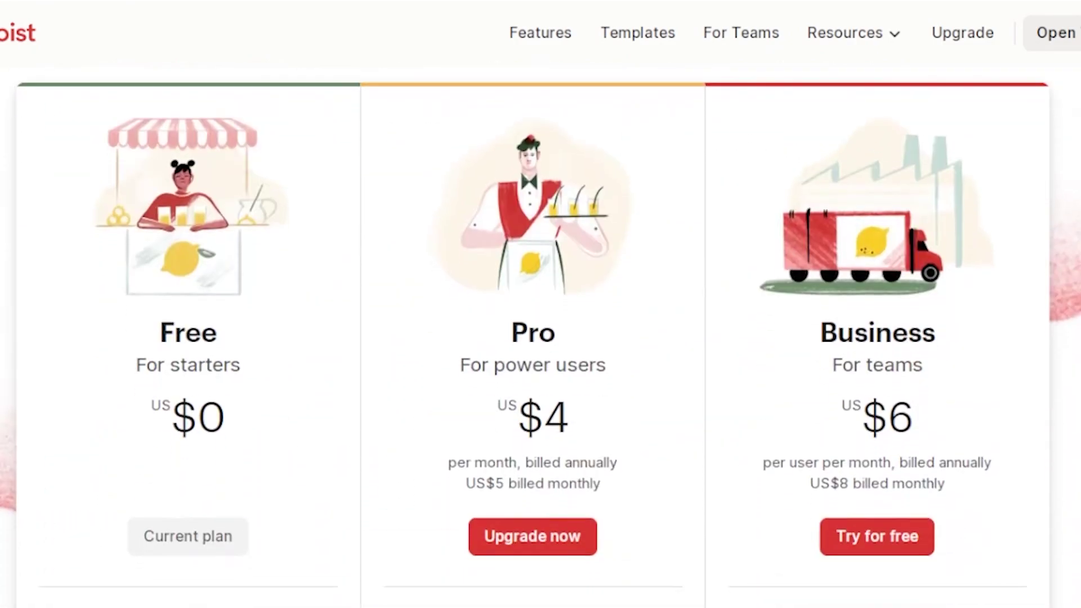
scroll(541, 338, "up", 6)
scroll(540, 338, "down", 5)
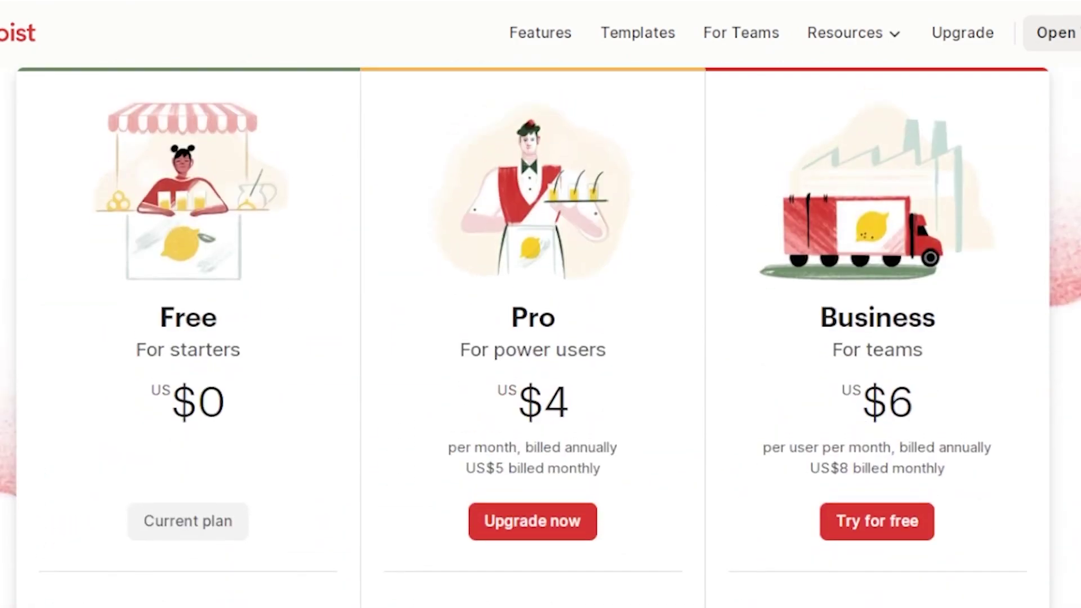
scroll(541, 338, "up", 5)
scroll(541, 337, "down", 5)
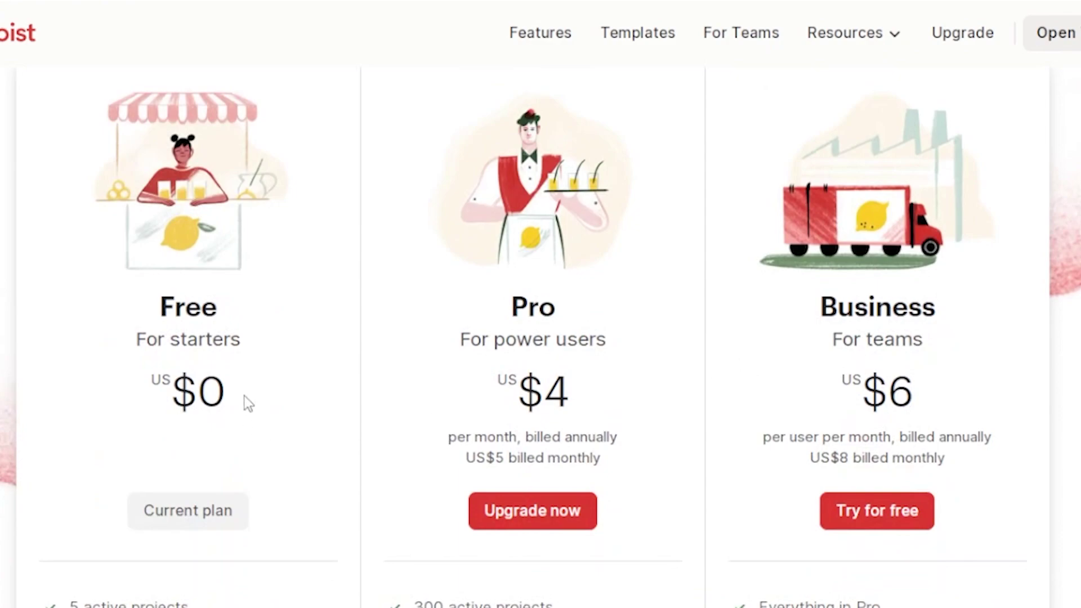